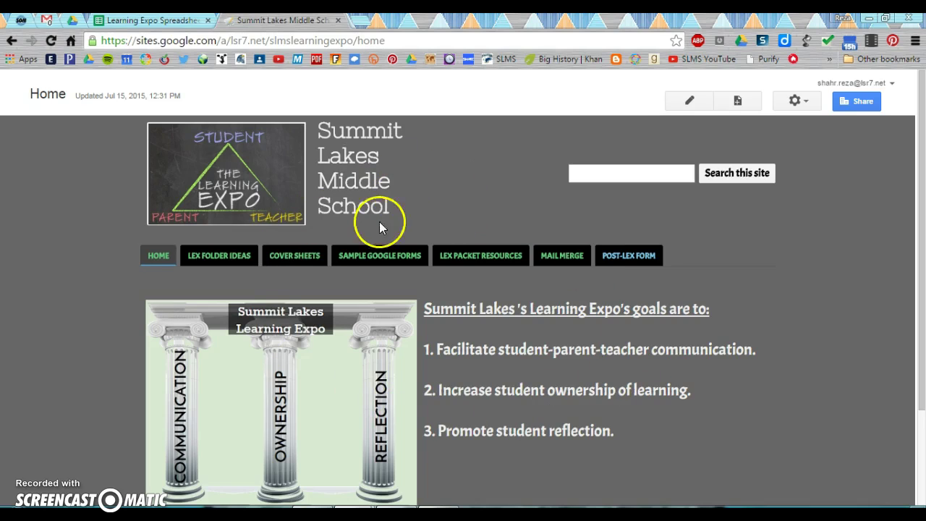
Open the choice eliminator Scheduling Request Form from the site's Sample Google Forms page and switch it to editing.
{"action": "left_click", "coordinate": [372, 257]}
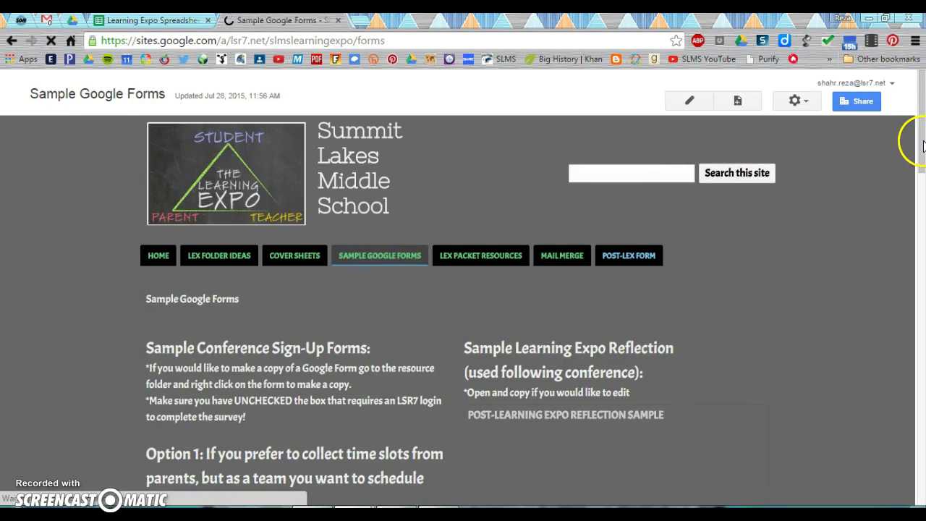
{"action": "left_click_drag", "start_coordinate": [920, 139], "coordinate": [910, 397]}
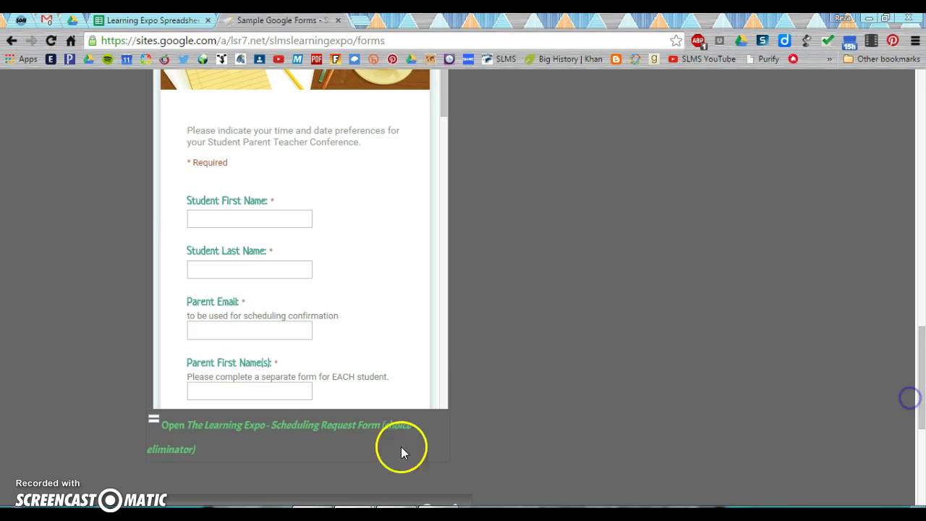
{"action": "left_click", "coordinate": [285, 431]}
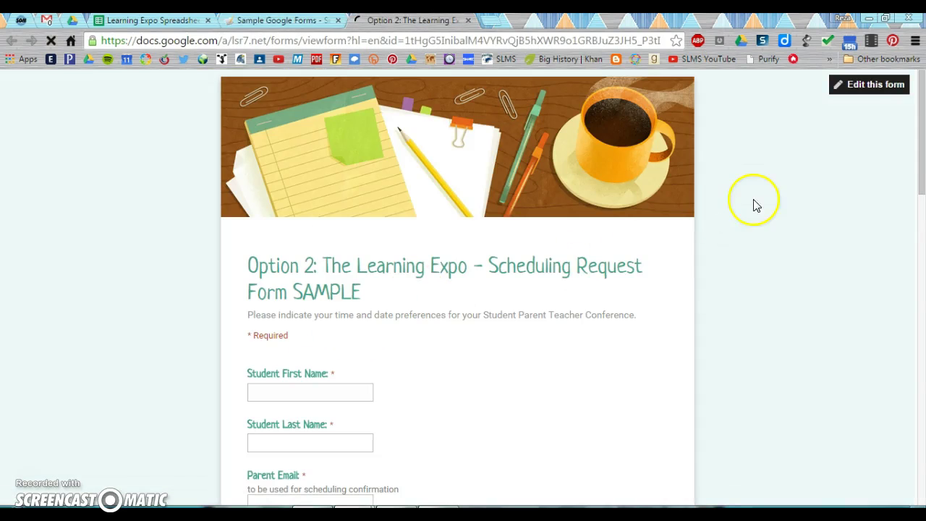
{"action": "left_click", "coordinate": [886, 92]}
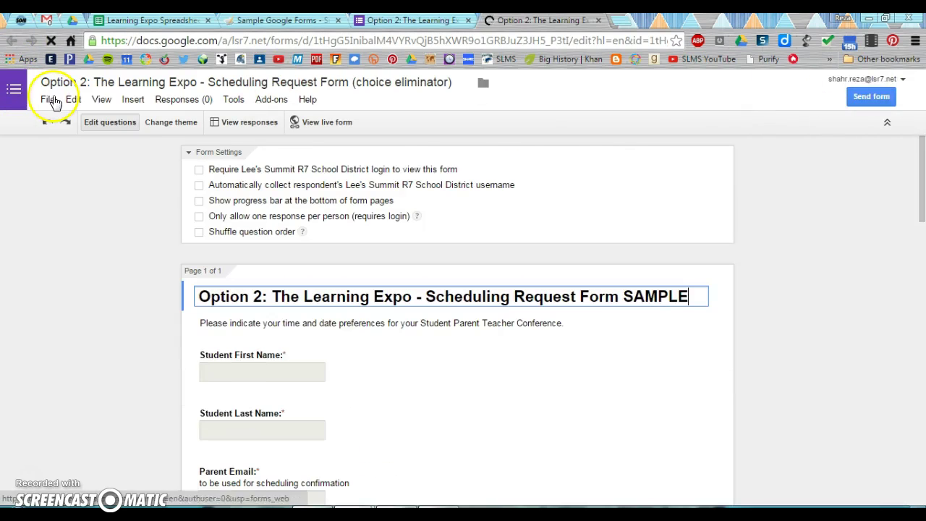
Make a copy of the form named "7Falcon Test LEx Form".
{"action": "left_click", "coordinate": [49, 99]}
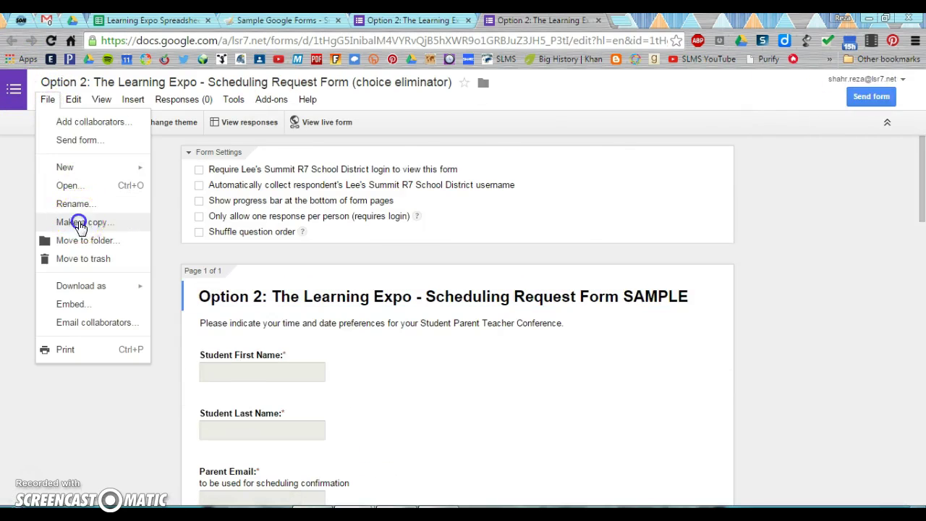
{"action": "left_click", "coordinate": [79, 222]}
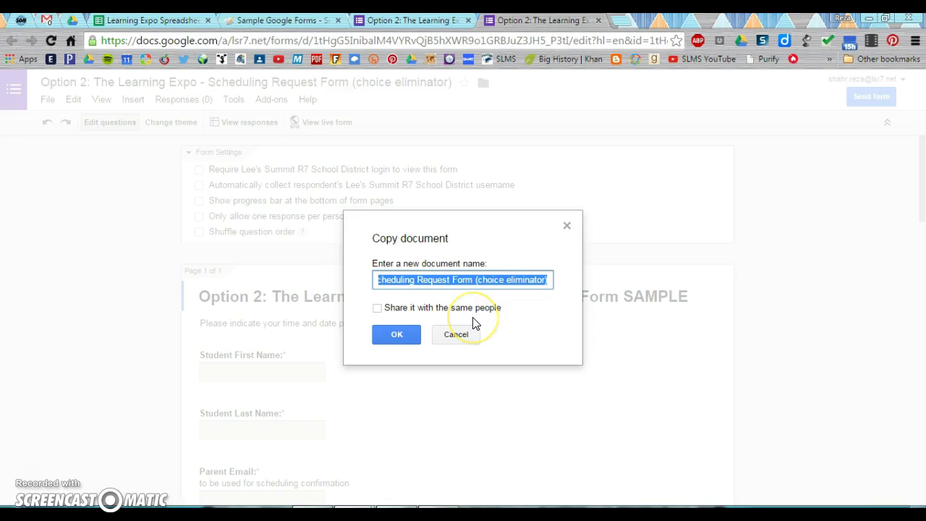
{"action": "type", "text": "7Falcon Test Form"}
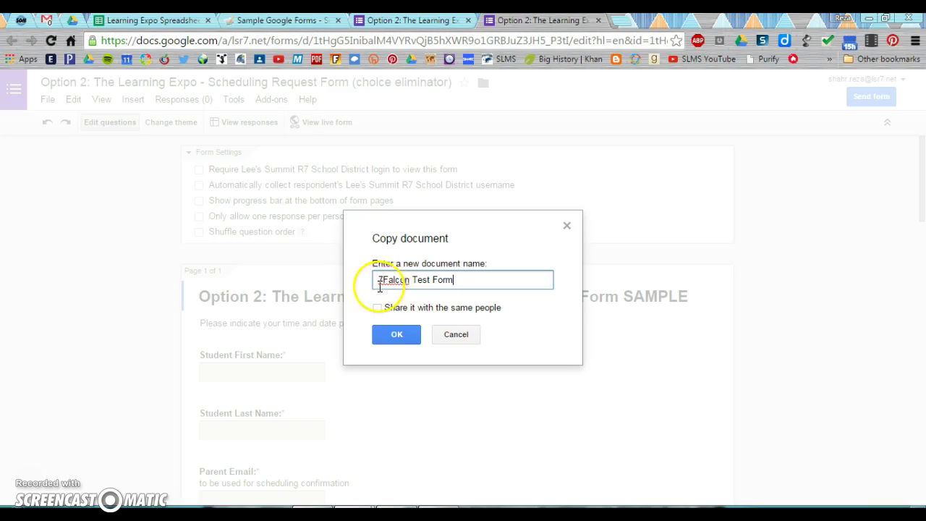
{"action": "left_click", "coordinate": [433, 279]}
{"action": "type", "text": "LEx"}
{"action": "left_click", "coordinate": [396, 333]}
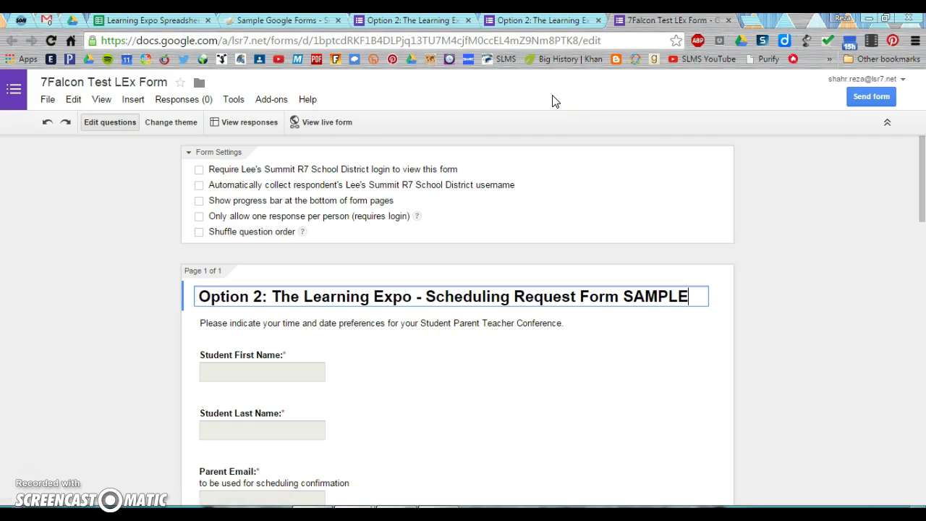
{"action": "left_click", "coordinate": [172, 101]}
{"action": "left_click", "coordinate": [192, 186]}
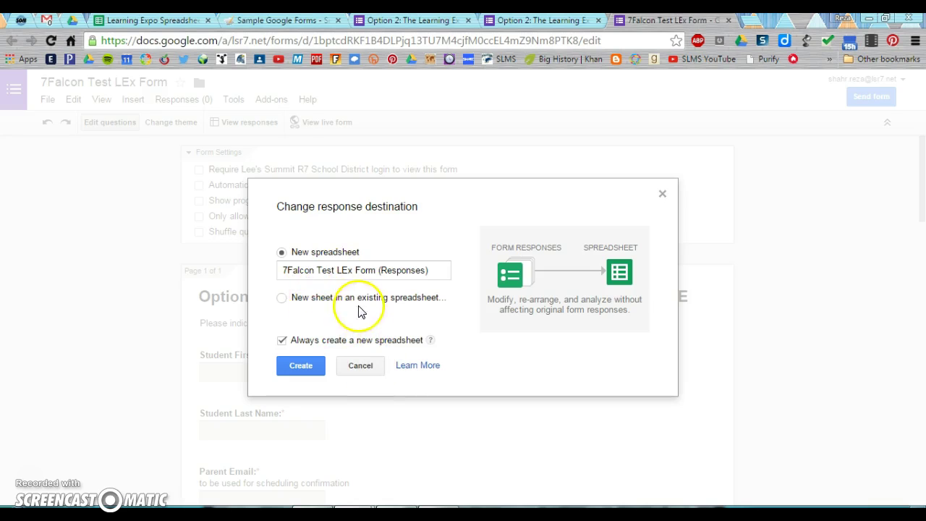
{"action": "left_click", "coordinate": [360, 365]}
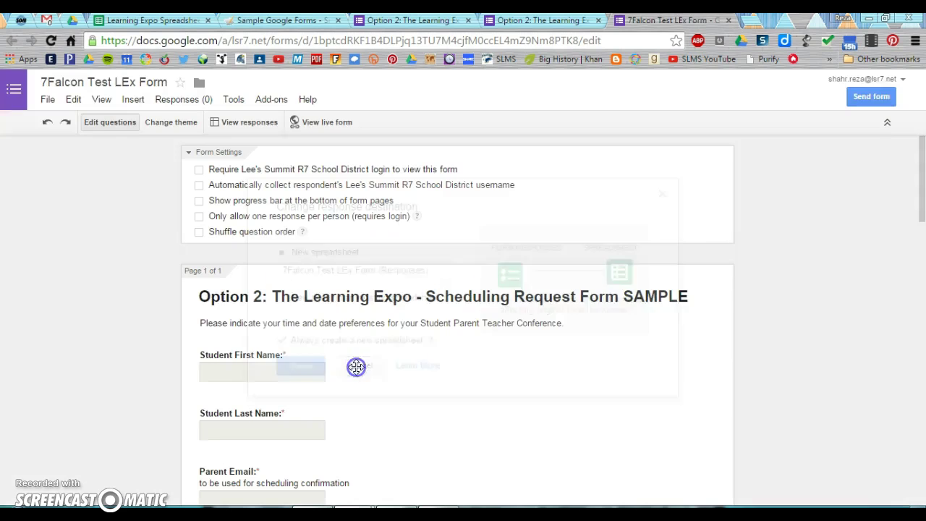
Move the copied form to the "C- 7 Falcon" folder in My Drive.
{"action": "left_click", "coordinate": [49, 100]}
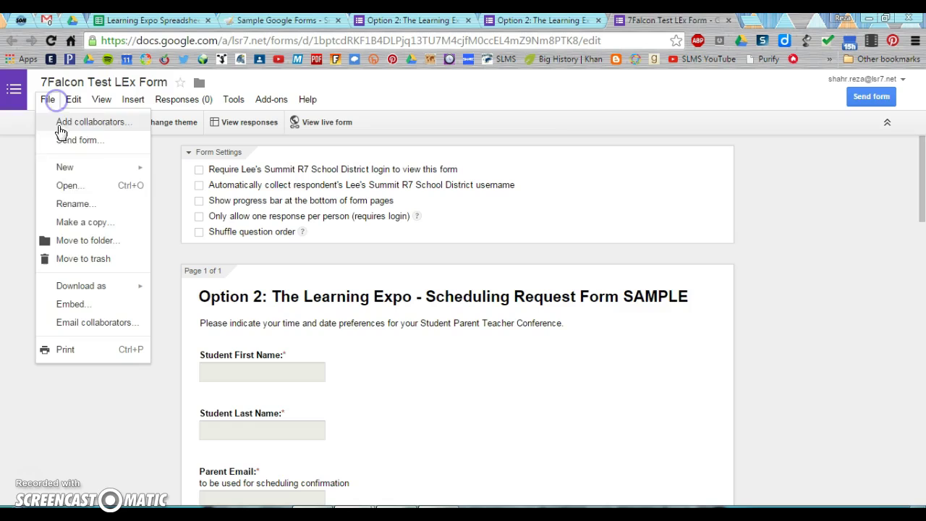
{"action": "left_click", "coordinate": [87, 241]}
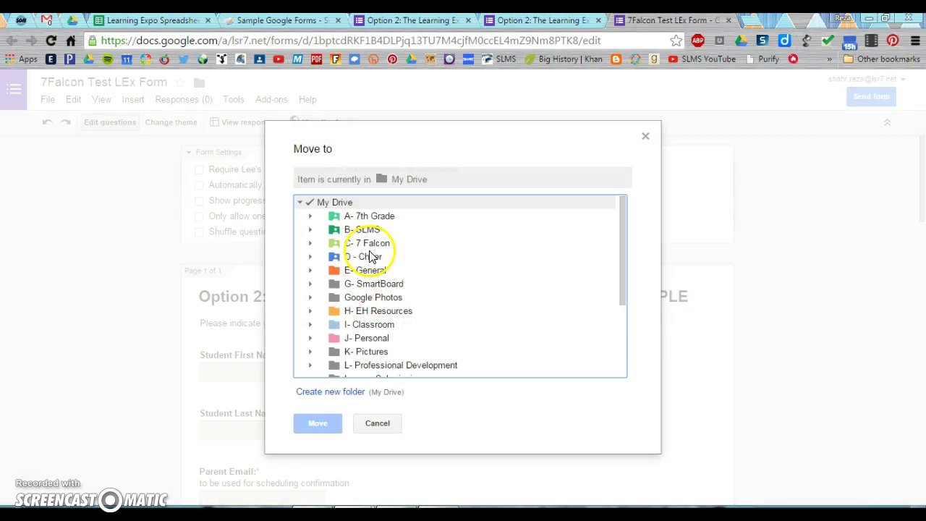
{"action": "left_click", "coordinate": [371, 257]}
{"action": "left_click", "coordinate": [358, 243]}
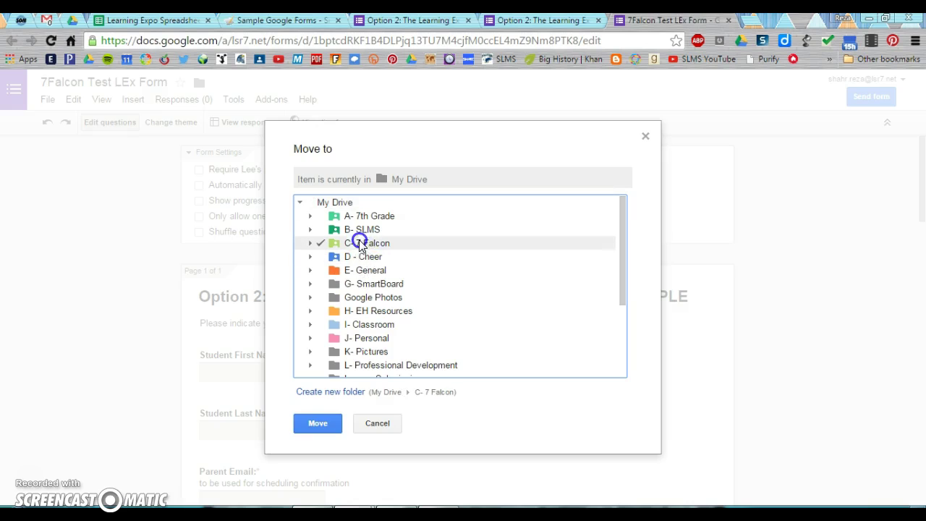
{"action": "left_click", "coordinate": [318, 424]}
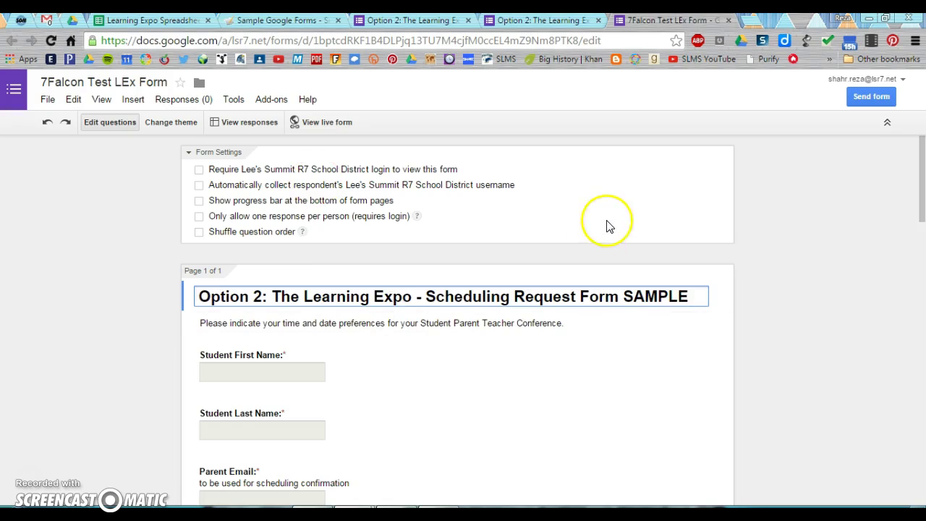
Review the copied form's questions, including the Homeroom Teacher options and the conference date and time choices.
{"action": "left_click_drag", "start_coordinate": [922, 174], "coordinate": [917, 201]}
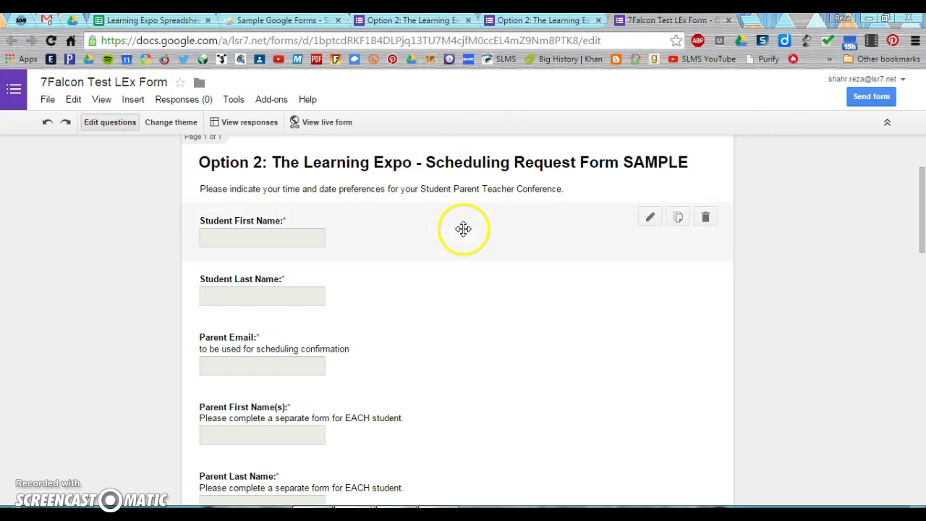
{"action": "left_click_drag", "start_coordinate": [922, 234], "coordinate": [921, 290]}
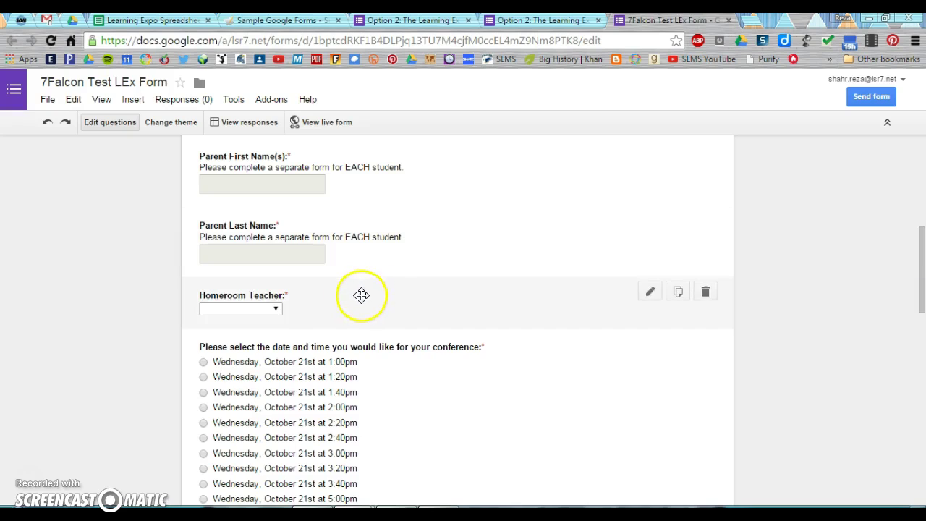
{"action": "left_click", "coordinate": [351, 300]}
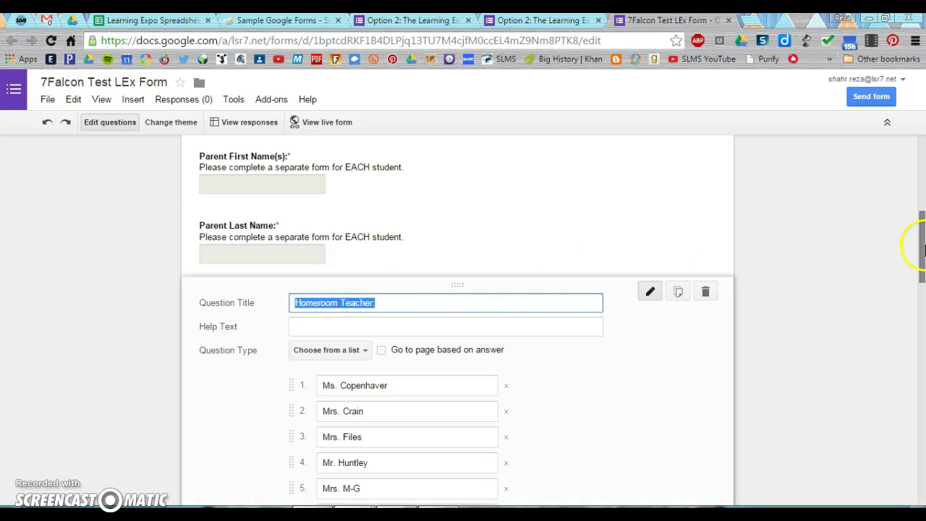
{"action": "left_click_drag", "start_coordinate": [921, 250], "coordinate": [922, 348]}
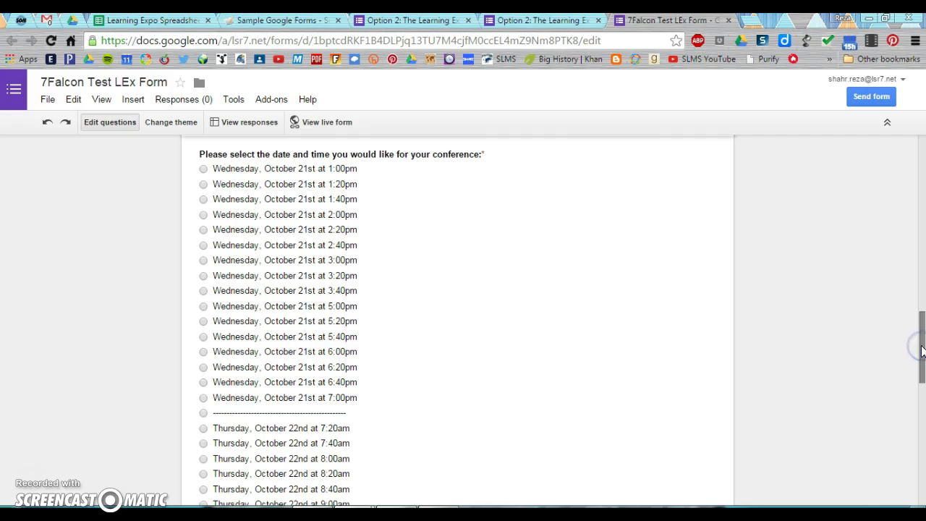
Start the Choice Eliminator add-on, enable Eliminate choices for the conference date and time question, and open its Choice Options.
{"action": "left_click", "coordinate": [271, 99]}
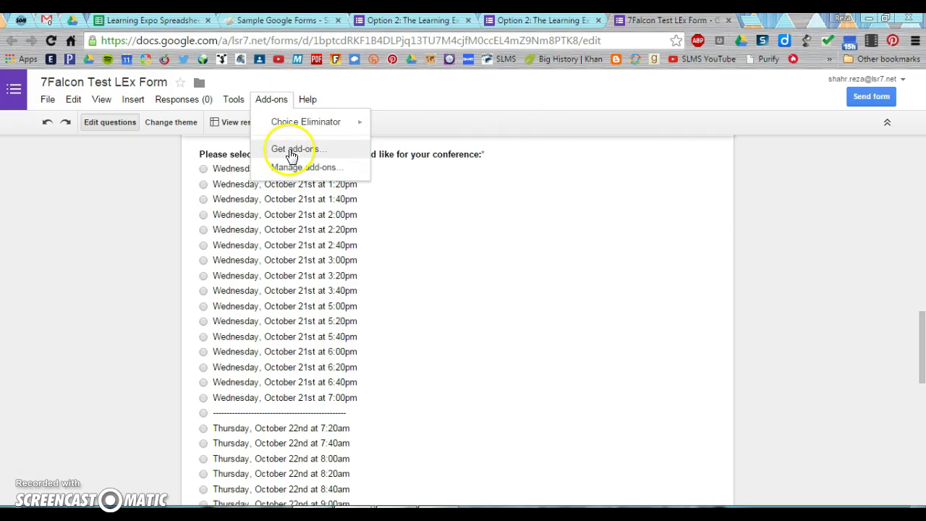
{"action": "mouse_move", "coordinate": [333, 124]}
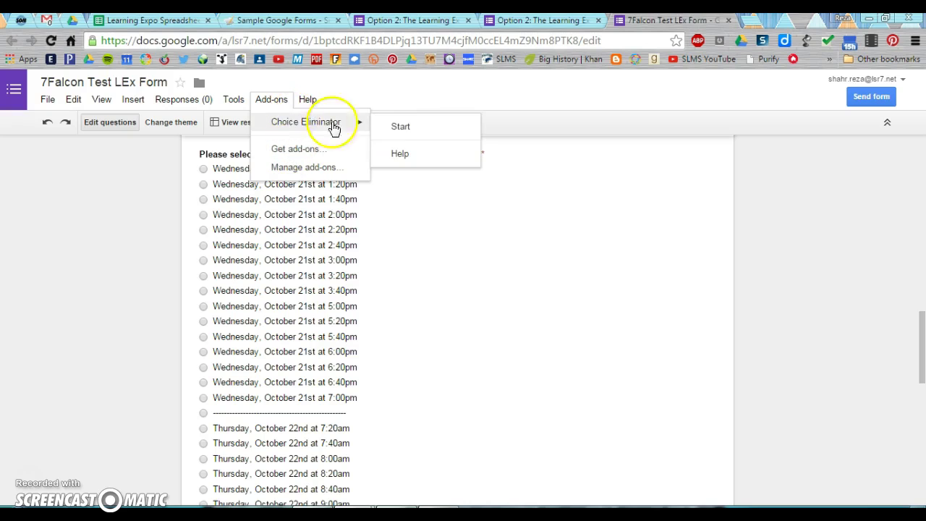
{"action": "left_click", "coordinate": [403, 128]}
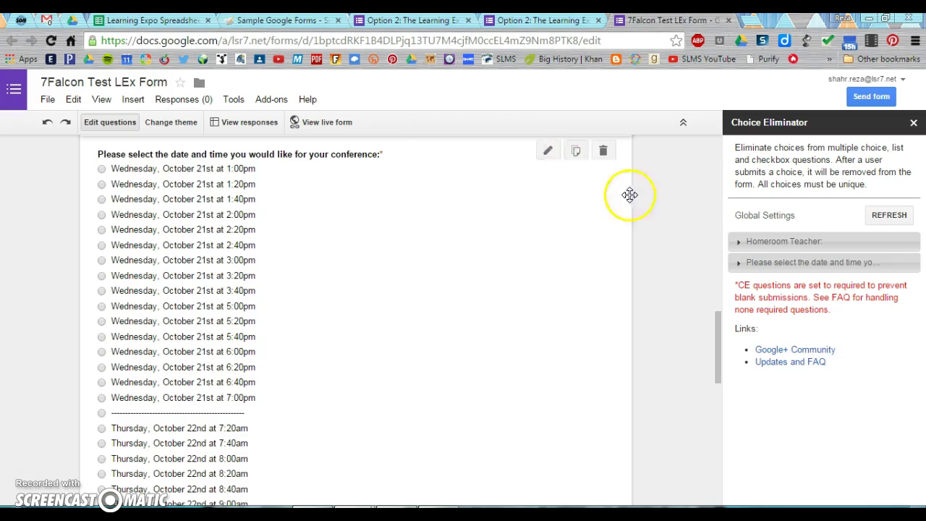
{"action": "left_click", "coordinate": [741, 266]}
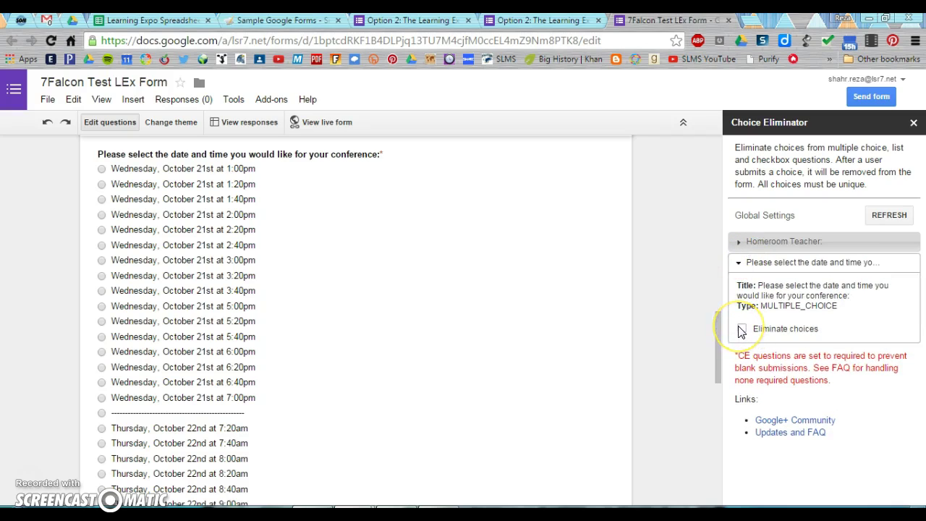
{"action": "left_click", "coordinate": [742, 329]}
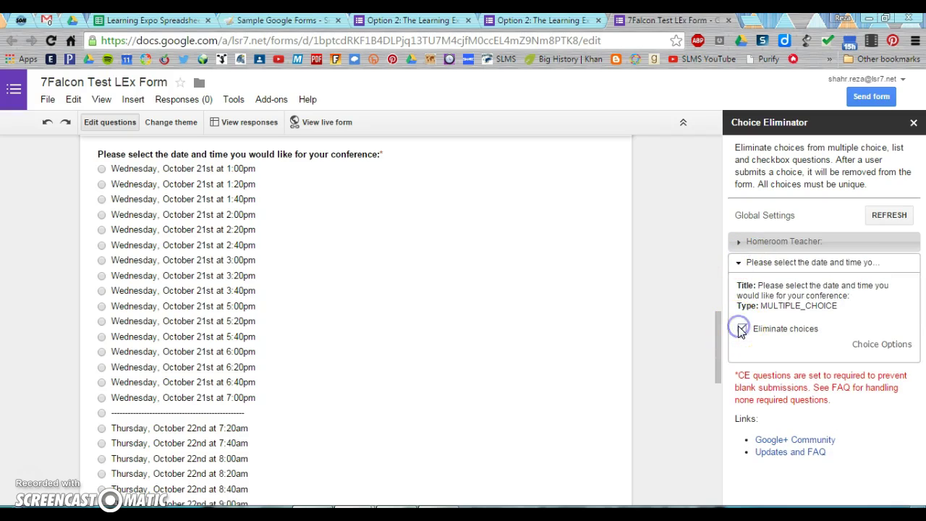
{"action": "left_click", "coordinate": [883, 344]}
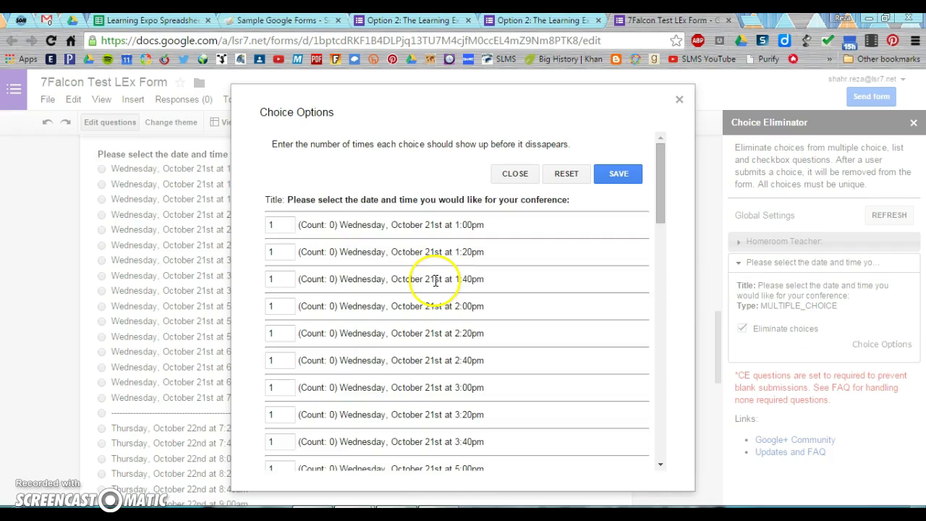
Set the choice limit to 6 for each Wednesday, October 21st slot from 1:00pm through 6:20pm.
{"action": "double_click", "coordinate": [283, 226]}
{"action": "key", "text": "Tab"}
{"action": "type", "text": "6"}
{"action": "key", "text": "Tab"}
{"action": "type", "text": "6"}
{"action": "key", "text": "Tab"}
{"action": "type", "text": "6"}
{"action": "key", "text": "Tab"}
{"action": "type", "text": "6"}
{"action": "key", "text": "Tab"}
{"action": "type", "text": "6"}
{"action": "key", "text": "Tab"}
{"action": "type", "text": "6"}
{"action": "key", "text": "Tab"}
{"action": "type", "text": "6"}
{"action": "key", "text": "Tab"}
{"action": "type", "text": "6"}
{"action": "key", "text": "Tab"}
{"action": "type", "text": "6"}
{"action": "key", "text": "Tab"}
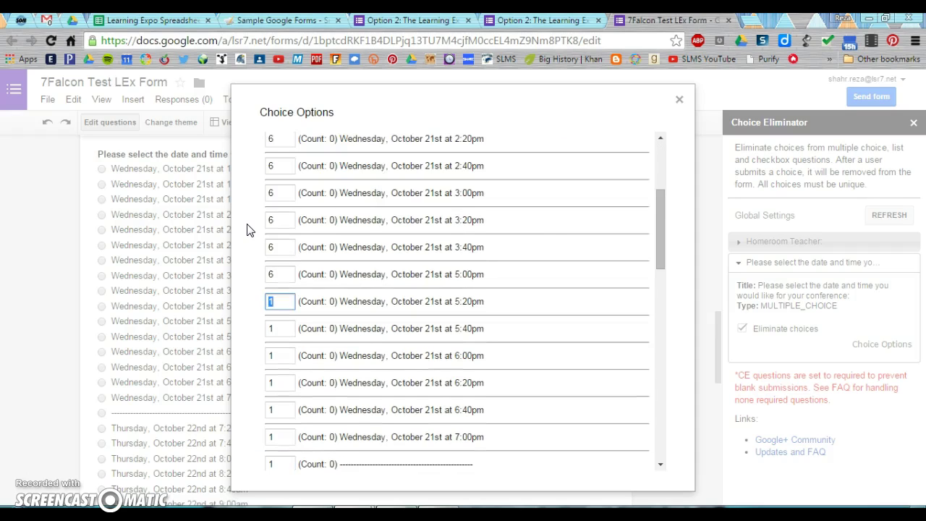
{"action": "type", "text": "6"}
{"action": "key", "text": "Tab"}
{"action": "type", "text": "6"}
{"action": "key", "text": "Tab"}
{"action": "type", "text": "6"}
{"action": "key", "text": "Tab"}
{"action": "type", "text": "6"}
{"action": "key", "text": "Tab"}
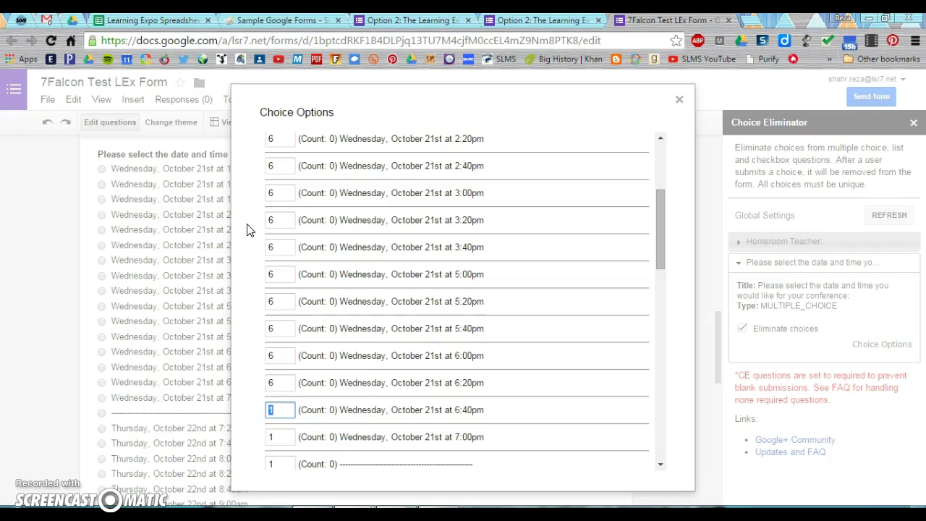
Set the limit to 6 for Wednesday 6:40pm and to 0 for Wednesday 7:00pm and the dashed divider.
{"action": "key", "text": "Tab"}
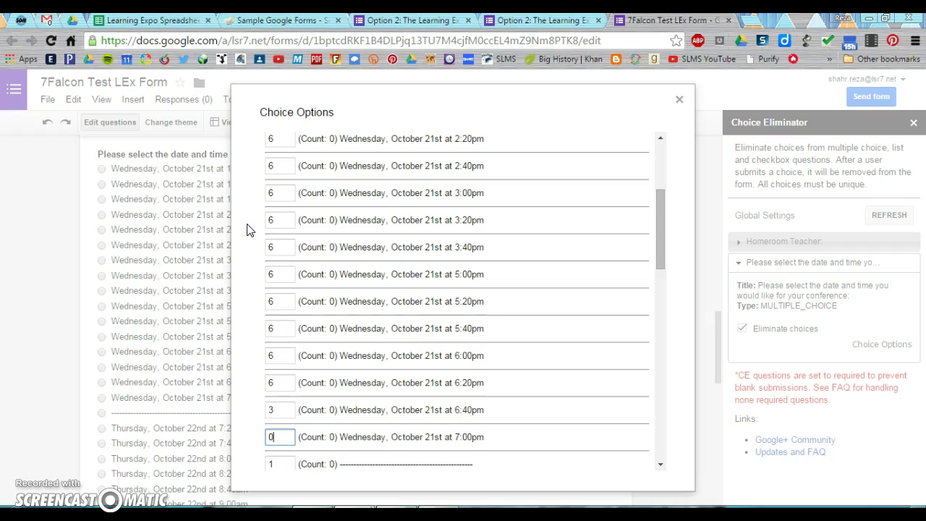
{"action": "double_click", "coordinate": [270, 412]}
{"action": "type", "text": "6"}
{"action": "key", "text": "Tab"}
{"action": "key", "text": "Tab"}
{"action": "key", "text": "Tab"}
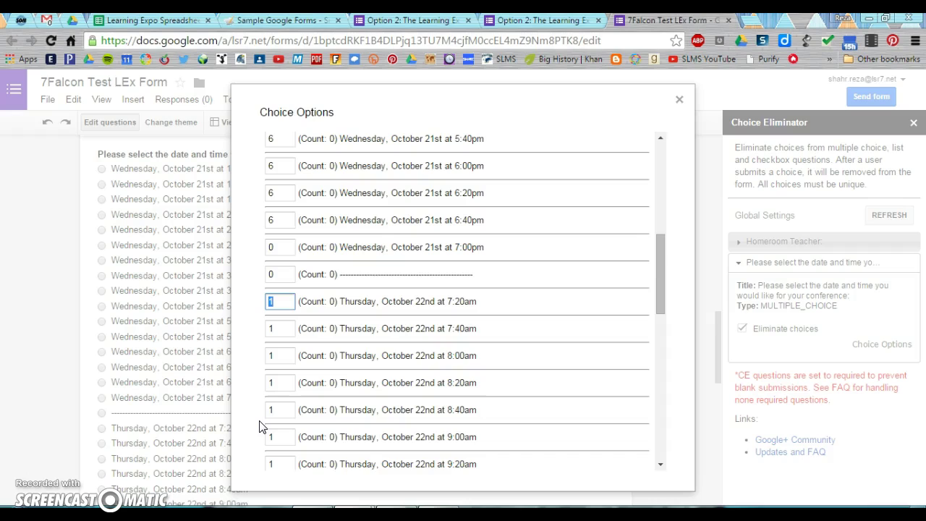
Set the limit to 6 for the Thursday, October 22nd slots from 7:20am through 6:00pm, and to 0 for 6:40pm.
{"action": "key", "text": "Tab"}
{"action": "type", "text": "6"}
{"action": "key", "text": "Tab"}
{"action": "type", "text": "6"}
{"action": "key", "text": "Tab"}
{"action": "type", "text": "6"}
{"action": "key", "text": "Tab"}
{"action": "type", "text": "6"}
{"action": "key", "text": "Tab"}
{"action": "type", "text": "6"}
{"action": "key", "text": "Tab"}
{"action": "type", "text": "6\t6"}
{"action": "key", "text": "Tab"}
{"action": "type", "text": "6"}
{"action": "key", "text": "Tab"}
{"action": "type", "text": "6"}
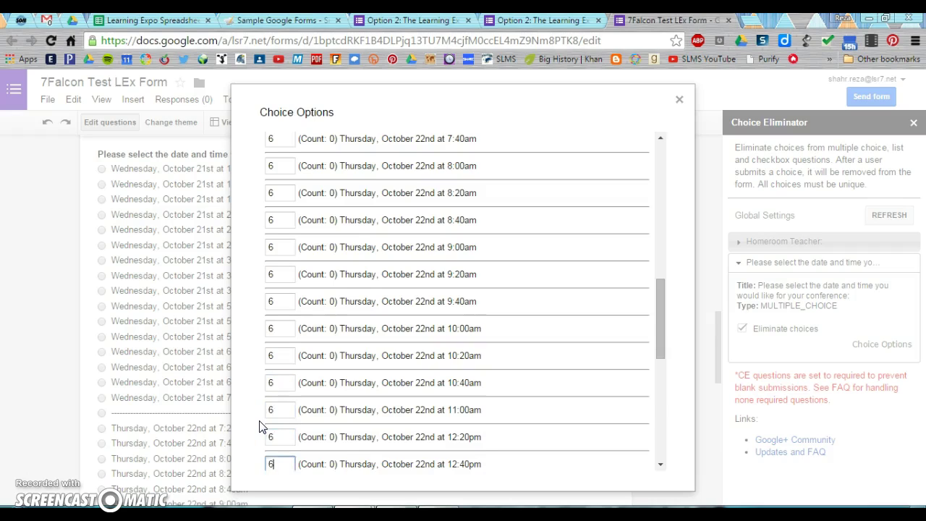
{"action": "type", "text": "\t6\t6\t6\t6\t6\t6\t6\t6\t6\t6\t6\t6\t6\t6\t6\t6\t6"}
{"action": "key", "text": "Tab"}
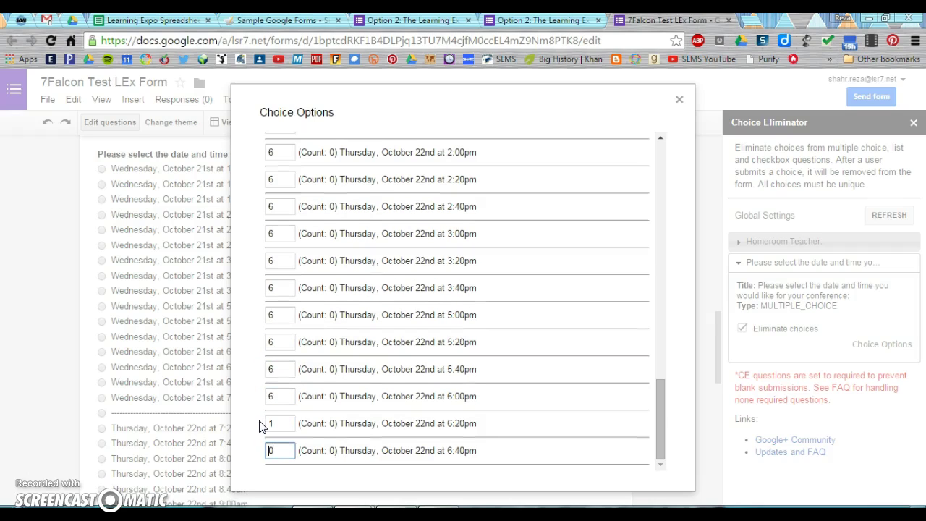
Set the limit for Thursday 6:20pm to 6, check the whole list, and save the choice options.
{"action": "double_click", "coordinate": [273, 425]}
{"action": "type", "text": "6"}
{"action": "left_click", "coordinate": [661, 423]}
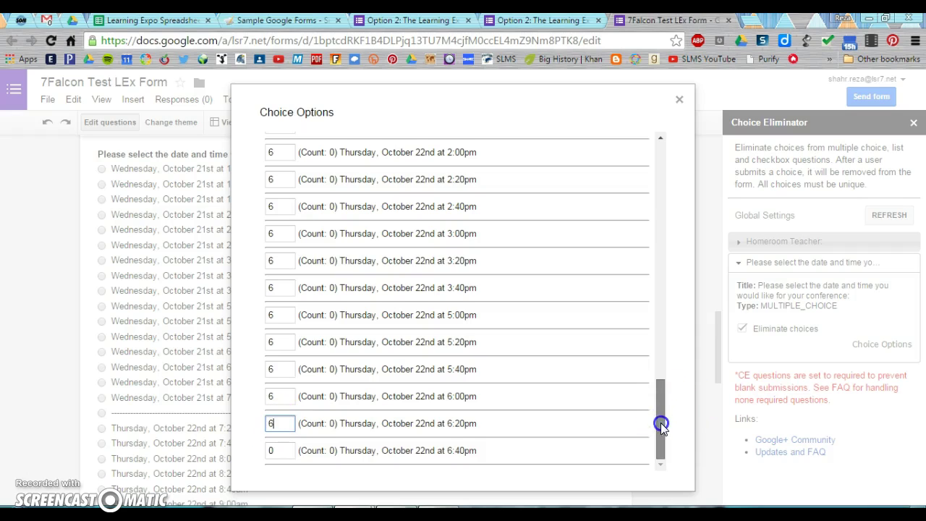
{"action": "left_click_drag", "start_coordinate": [662, 424], "coordinate": [642, 305]}
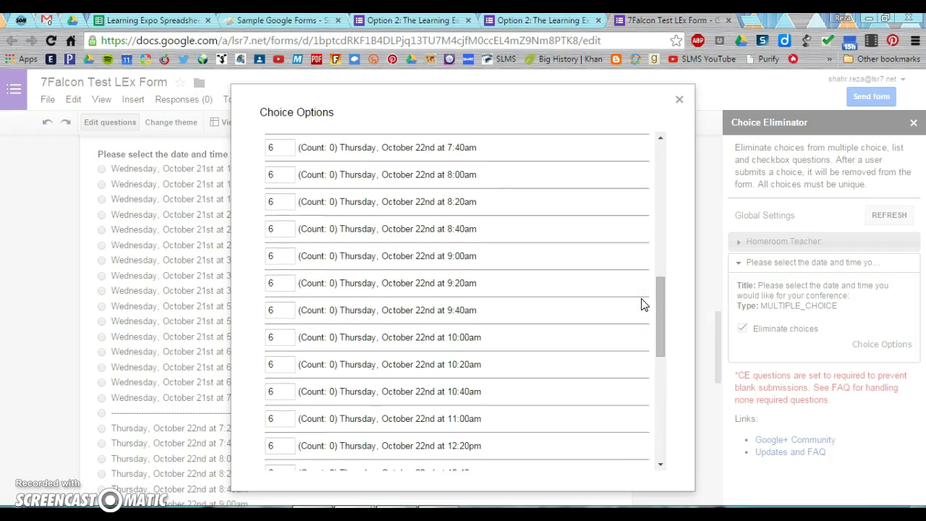
{"action": "left_click_drag", "start_coordinate": [663, 299], "coordinate": [664, 416]}
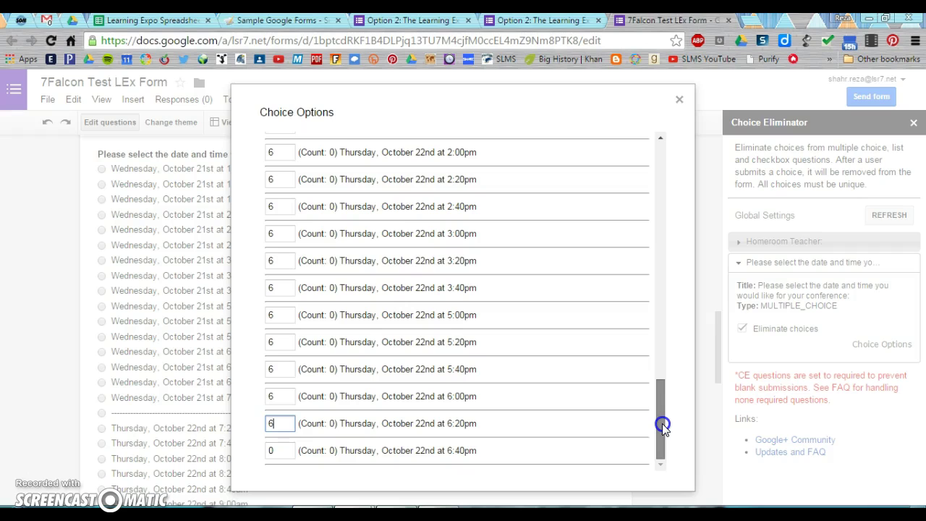
{"action": "left_click_drag", "start_coordinate": [662, 423], "coordinate": [661, 128]}
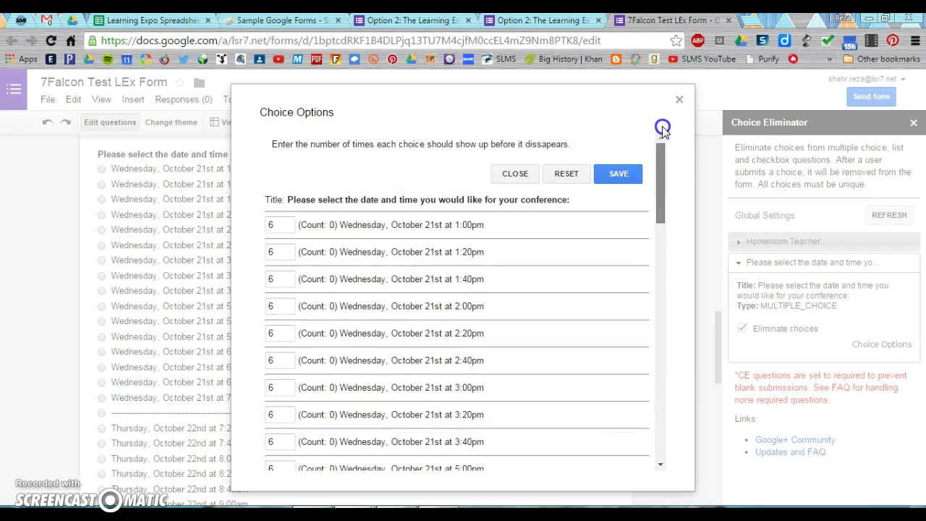
{"action": "left_click", "coordinate": [618, 175]}
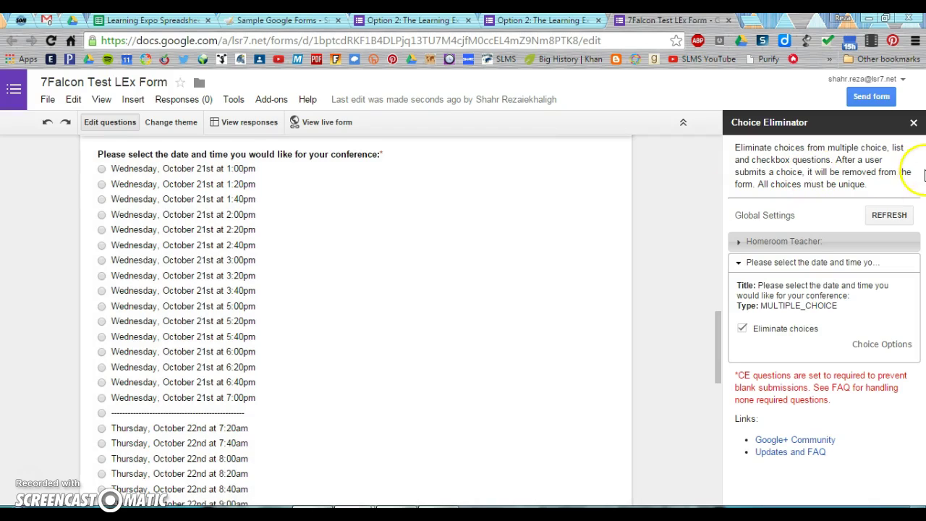
Close the Choice Eliminator sidebar and open the live version of the 7Falcon Test LEx Form.
{"action": "left_click", "coordinate": [913, 124]}
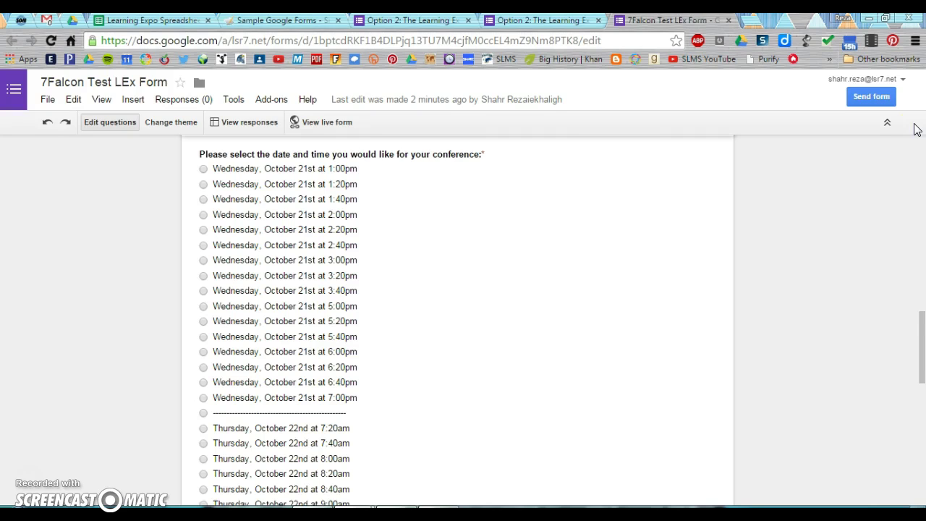
{"action": "left_click_drag", "start_coordinate": [920, 331], "coordinate": [917, 137]}
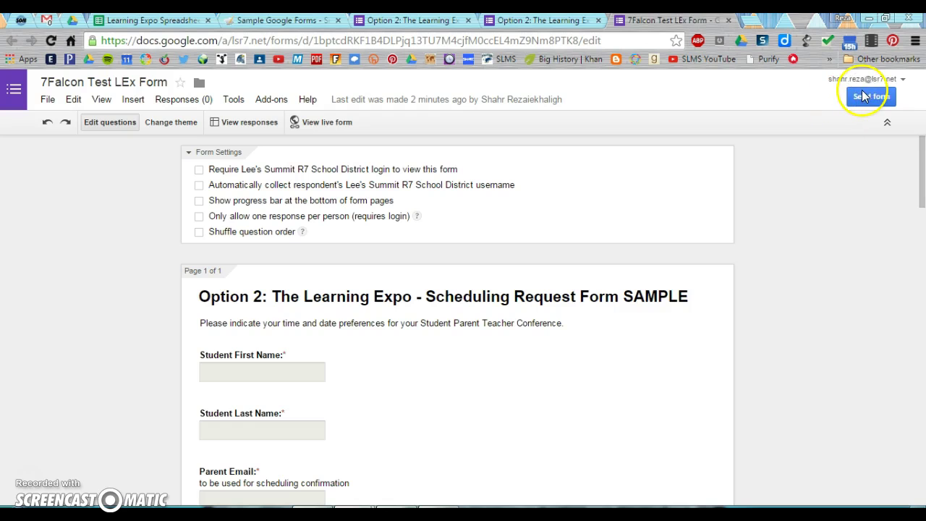
{"action": "left_click", "coordinate": [325, 120]}
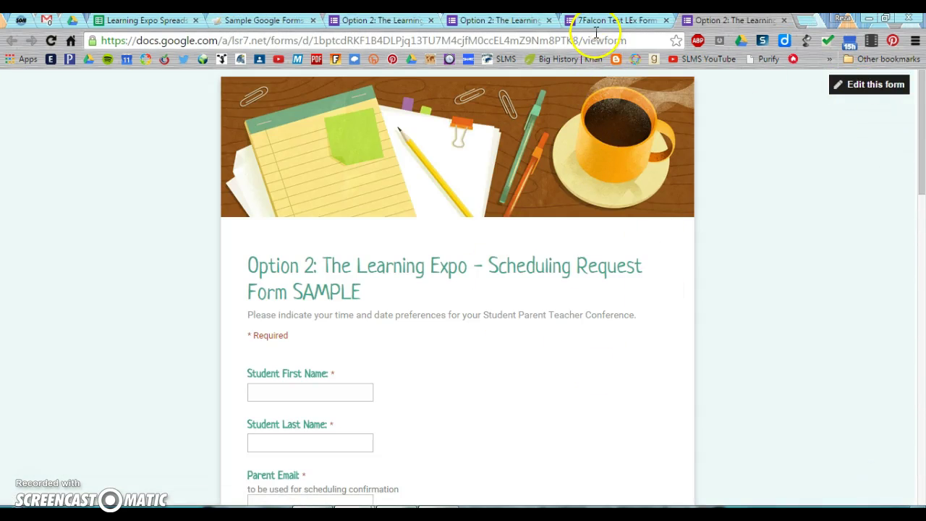
Switch to Gmail, open the SLMS Conference Sign-Up draft, and view the link settings for its "click here" text without adding a link.
{"action": "left_click", "coordinate": [47, 22]}
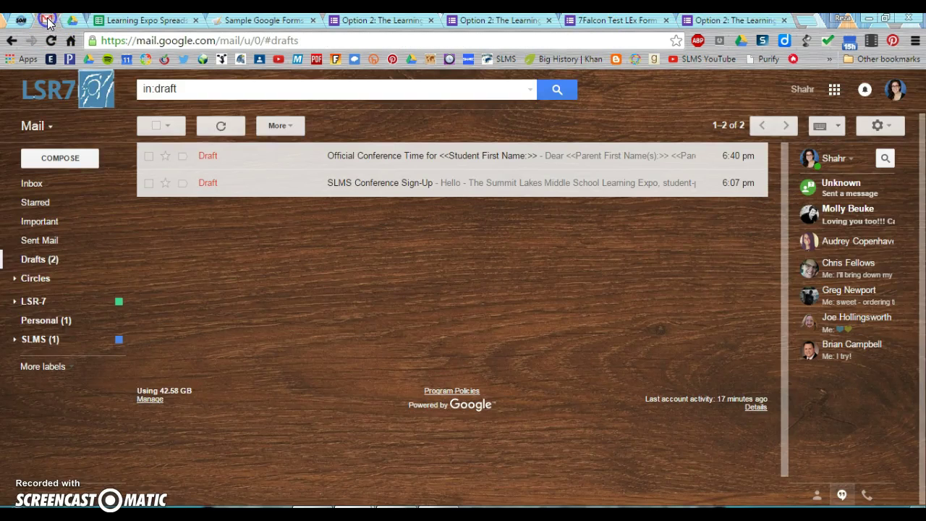
{"action": "left_click", "coordinate": [411, 185]}
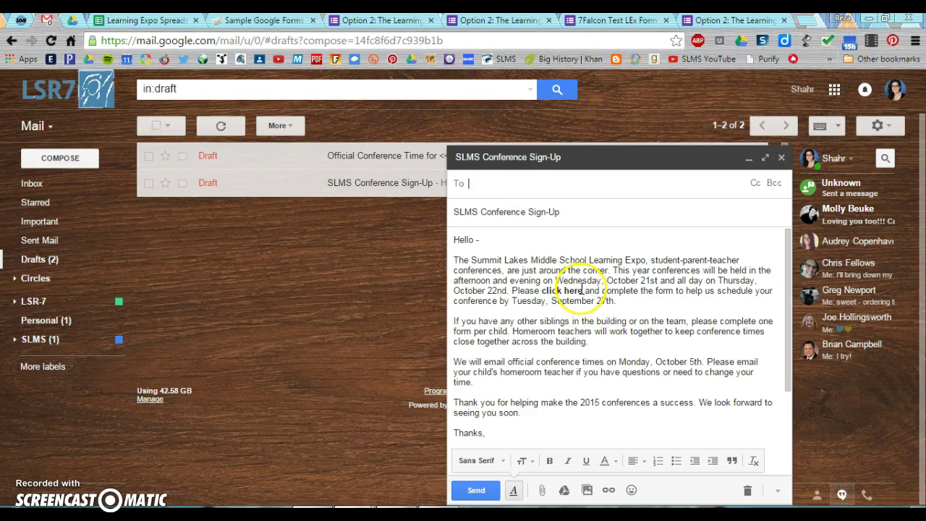
{"action": "left_click_drag", "start_coordinate": [583, 290], "coordinate": [560, 289]}
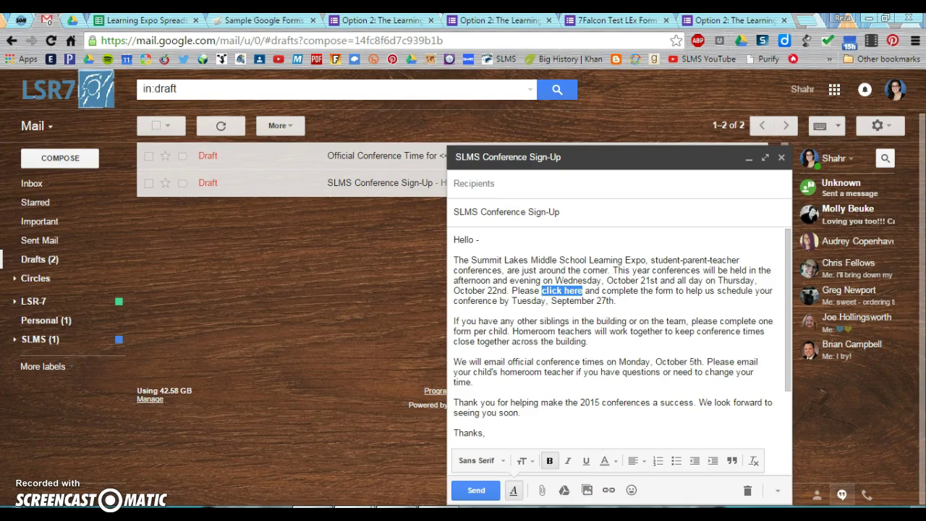
{"action": "left_click", "coordinate": [610, 490]}
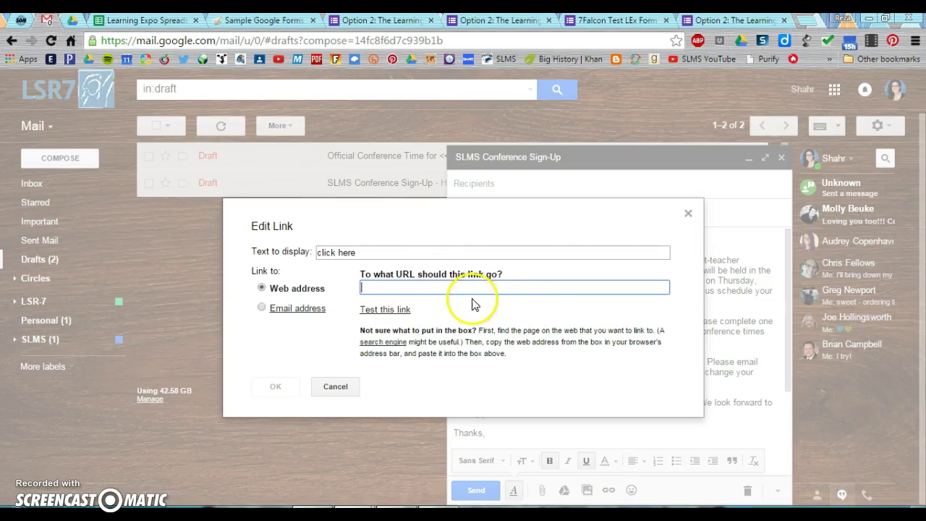
{"action": "left_click", "coordinate": [336, 388]}
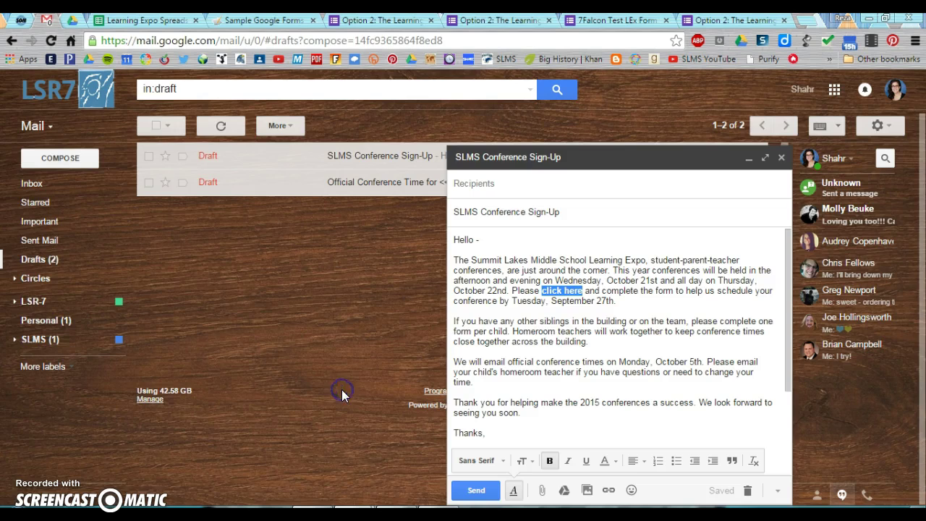
Show the Bcc field in the SLMS Conference Sign-Up draft and close the draft without addressing it.
{"action": "left_click", "coordinate": [516, 181]}
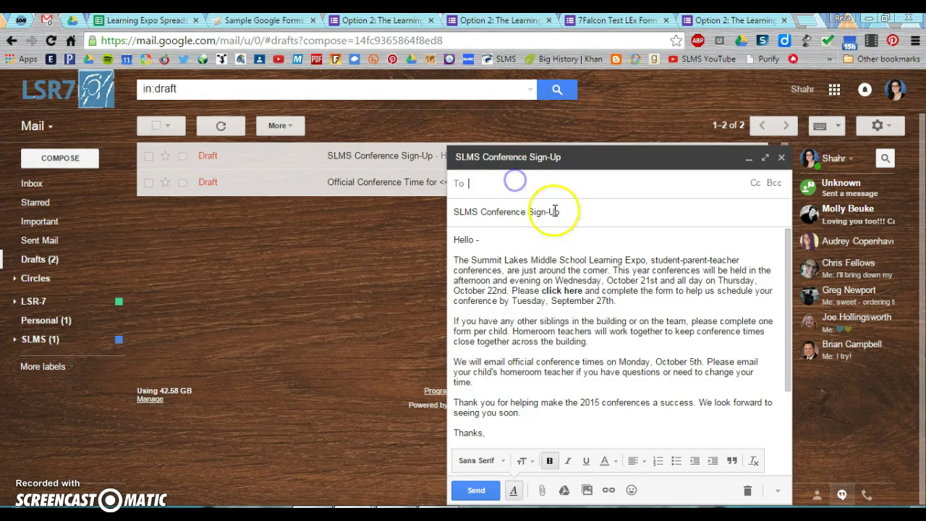
{"action": "left_click", "coordinate": [773, 184]}
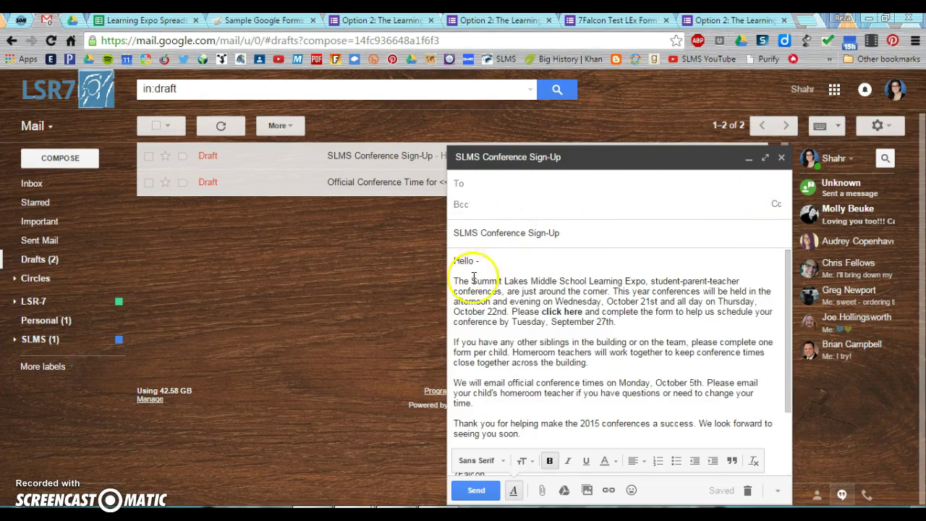
{"action": "left_click", "coordinate": [522, 309]}
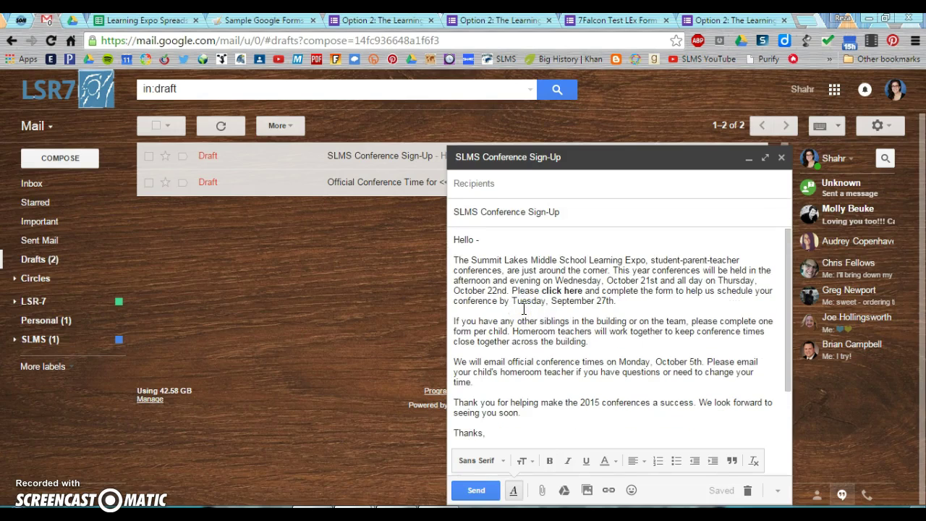
{"action": "left_click", "coordinate": [782, 158]}
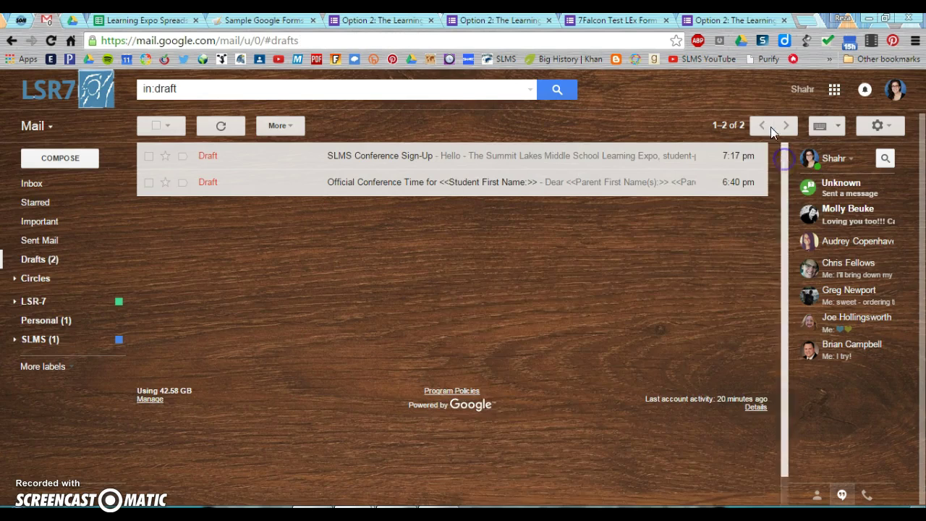
Close all open sample form and 7Falcon form tabs, leaving the Learning Expo spreadsheet and the Sample Google Forms site open.
{"action": "left_click", "coordinate": [663, 20]}
{"action": "left_click", "coordinate": [549, 20]}
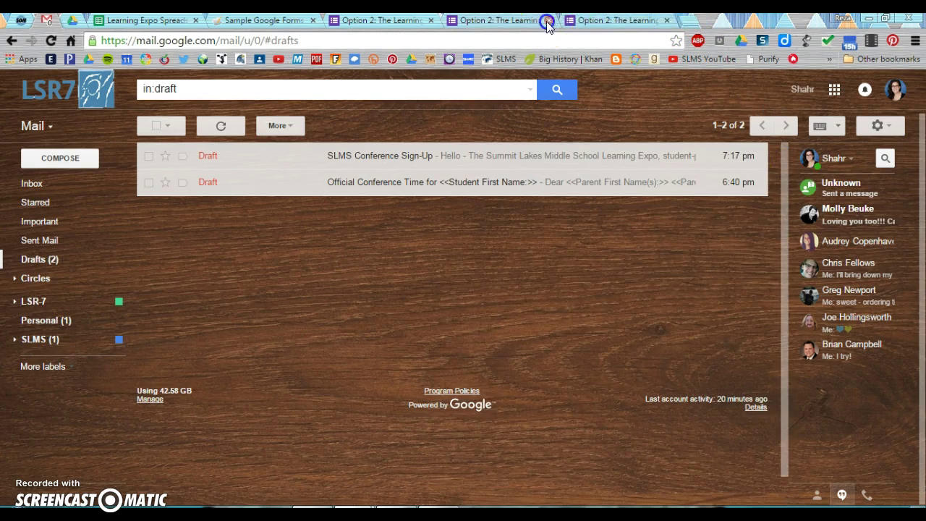
{"action": "left_click", "coordinate": [429, 20]}
{"action": "left_click", "coordinate": [355, 20]}
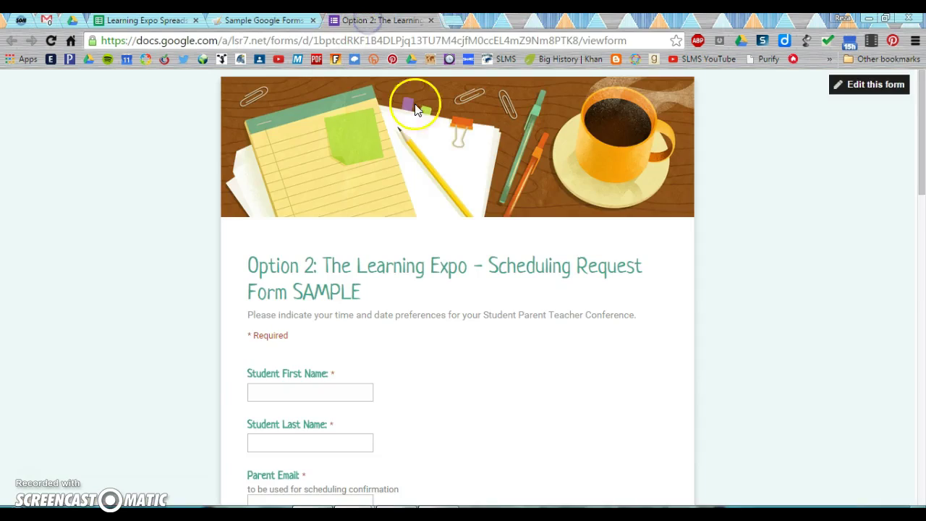
{"action": "left_click", "coordinate": [868, 85]}
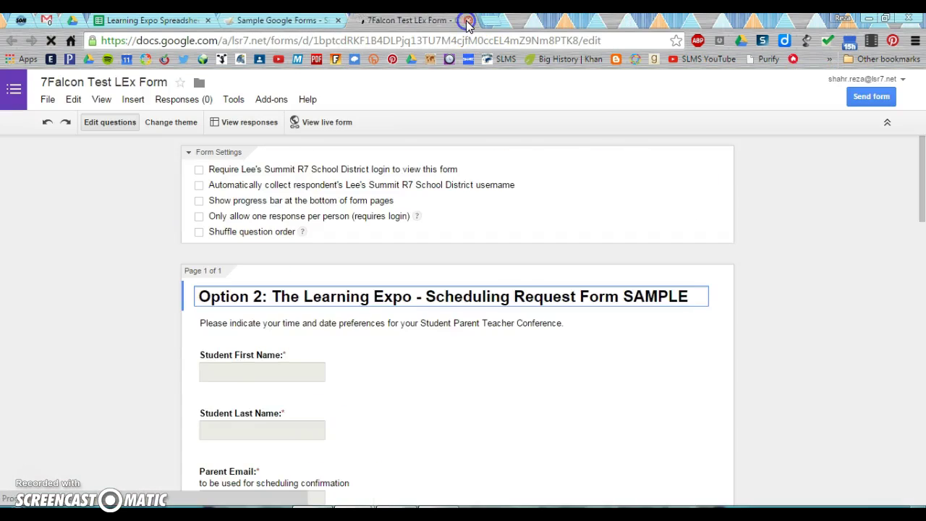
{"action": "left_click", "coordinate": [467, 21]}
{"action": "left_click", "coordinate": [468, 21]}
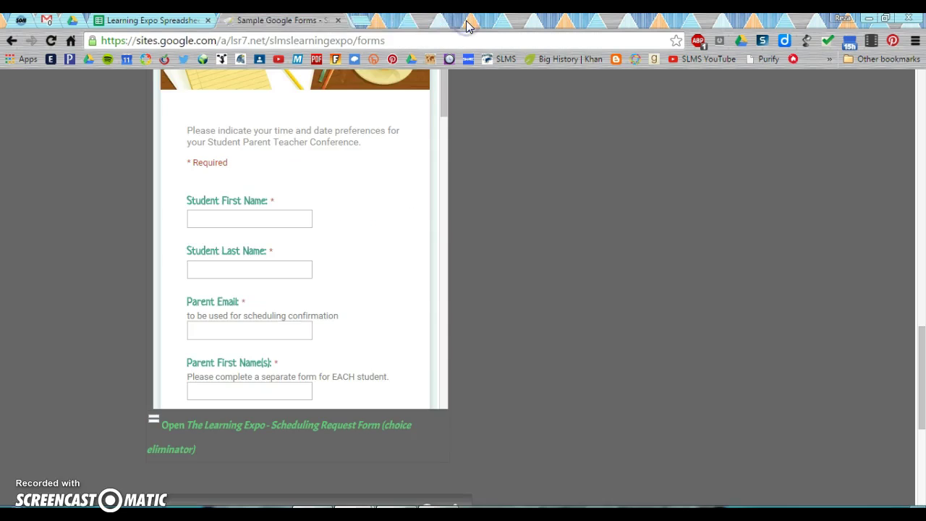
Switch to Google Drive and open the 7Falcon Test LEx Form from the C- 7 Falcon folder.
{"action": "left_click", "coordinate": [72, 22]}
{"action": "left_click", "coordinate": [48, 211]}
{"action": "double_click", "coordinate": [446, 179]}
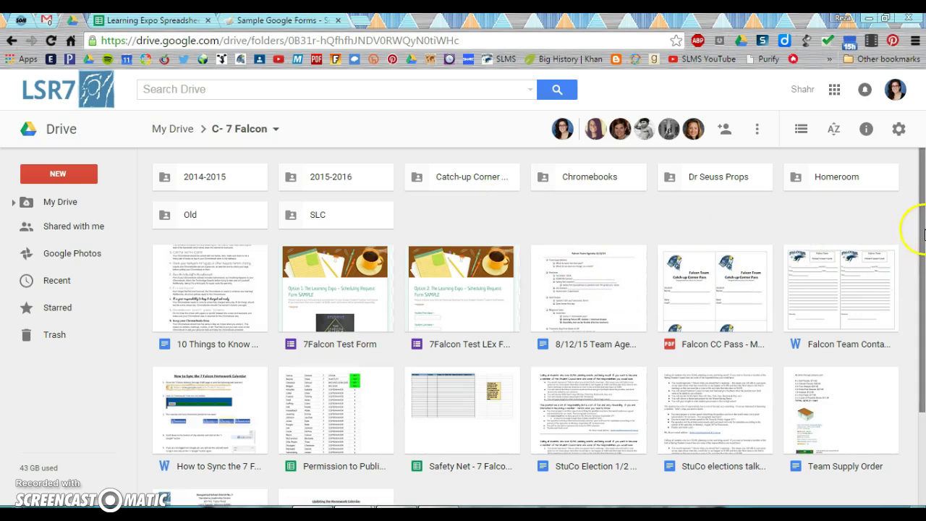
{"action": "left_click_drag", "start_coordinate": [922, 214], "coordinate": [922, 247]}
{"action": "double_click", "coordinate": [440, 268]}
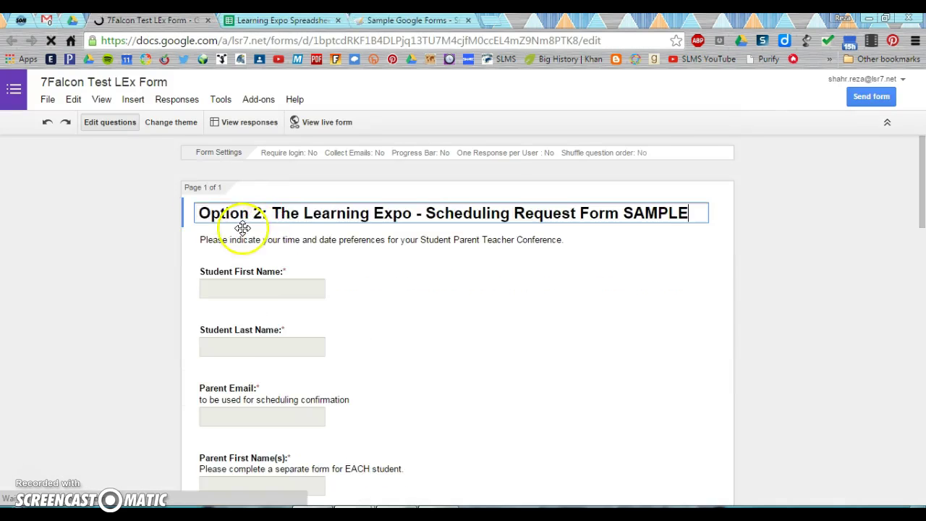
Open the form's responses spreadsheet and try to move it to another folder.
{"action": "left_click", "coordinate": [262, 126]}
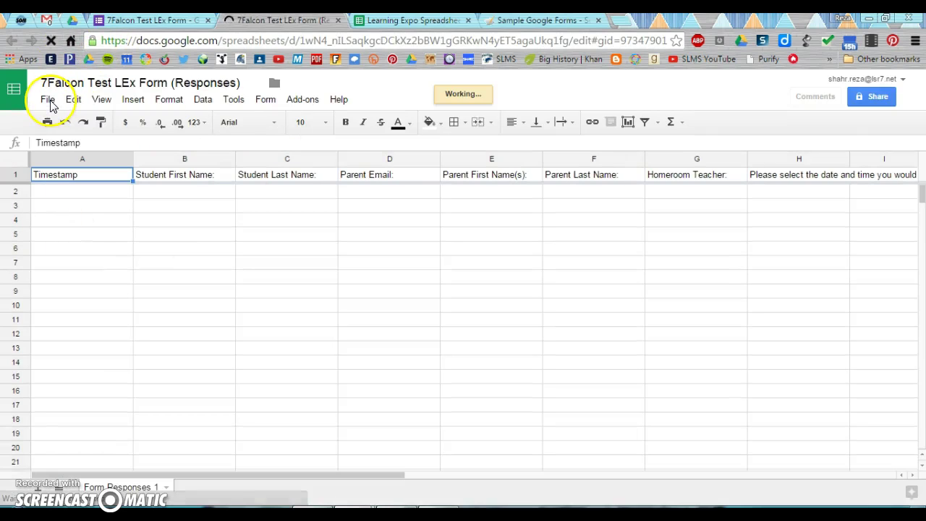
{"action": "left_click", "coordinate": [48, 100]}
{"action": "left_click", "coordinate": [73, 222]}
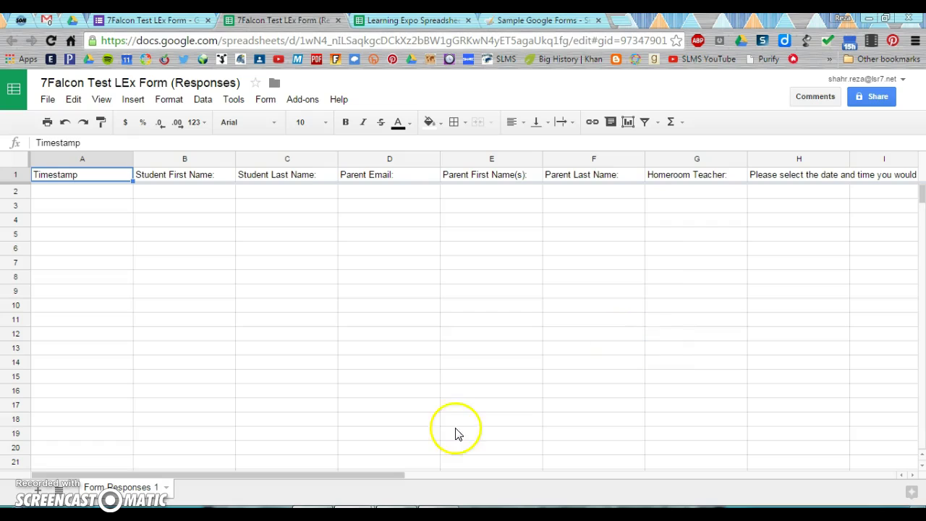
Review the response columns through the conference date and time question, and close the form editor tab.
{"action": "left_click_drag", "start_coordinate": [330, 475], "coordinate": [487, 475]}
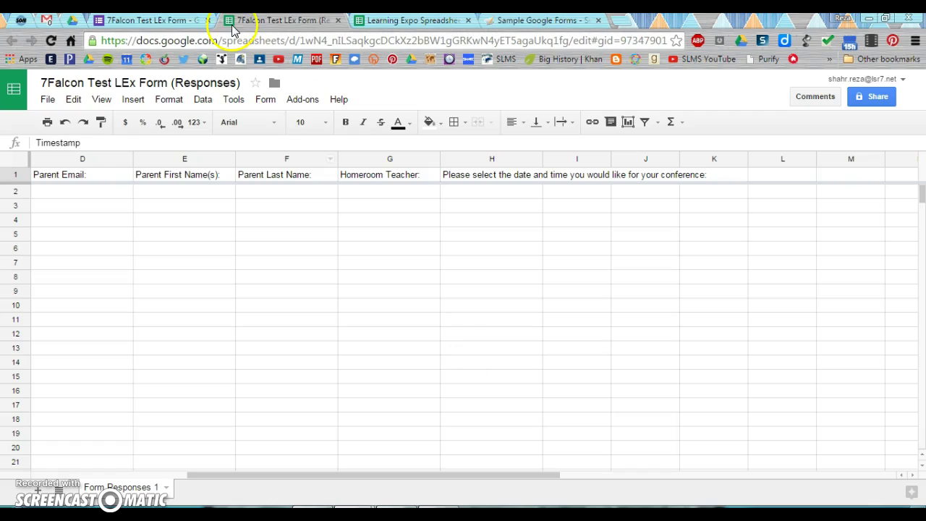
{"action": "left_click", "coordinate": [209, 20]}
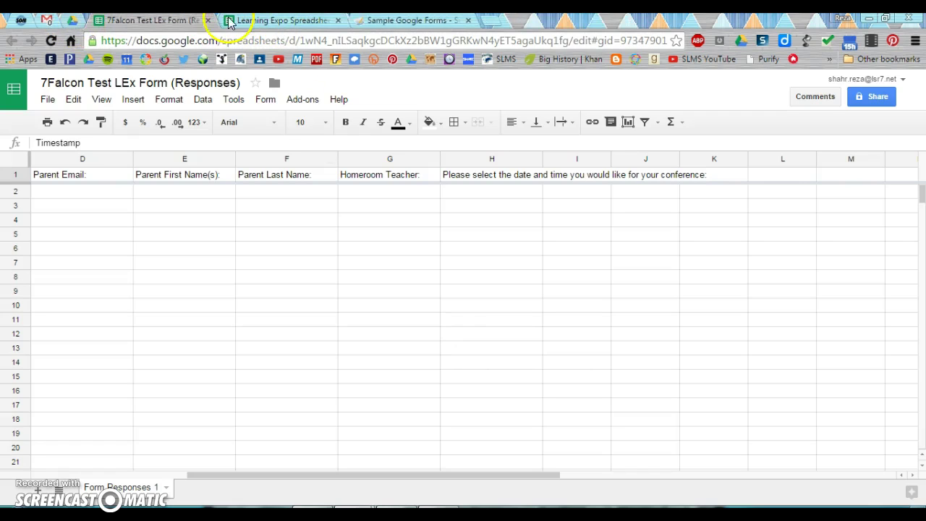
Open the LEx Packet Resources page of the Learning Expo site and locate the Sample Team Spreadsheet entry.
{"action": "left_click", "coordinate": [407, 22]}
{"action": "left_click_drag", "start_coordinate": [918, 331], "coordinate": [915, 116]}
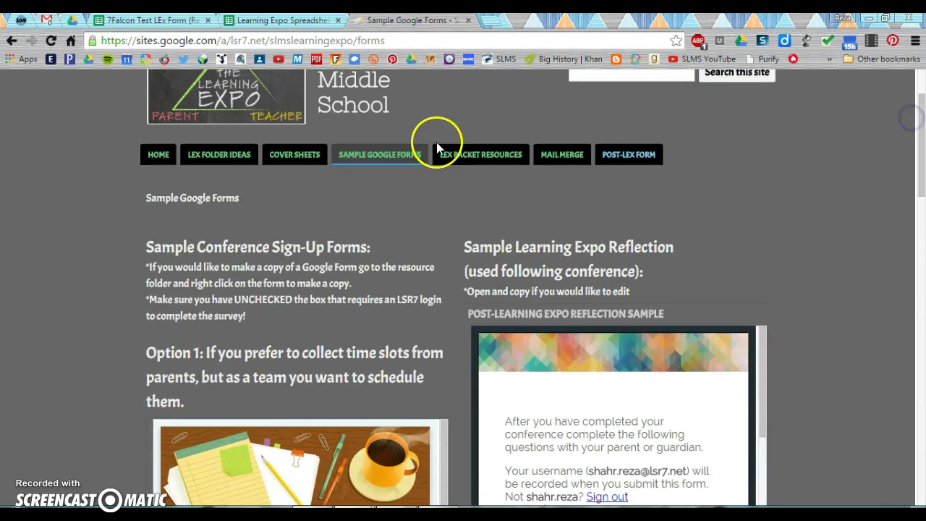
{"action": "left_click", "coordinate": [490, 155]}
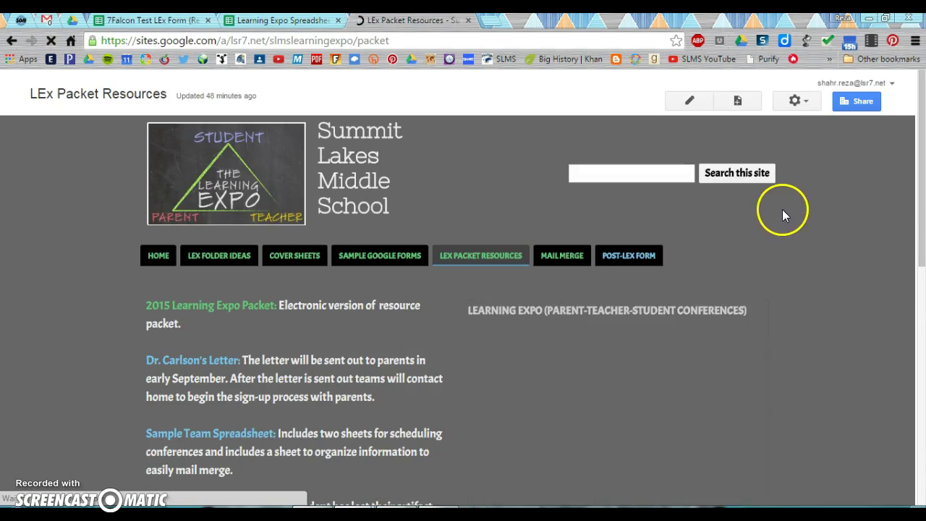
{"action": "left_click_drag", "start_coordinate": [922, 200], "coordinate": [922, 328]}
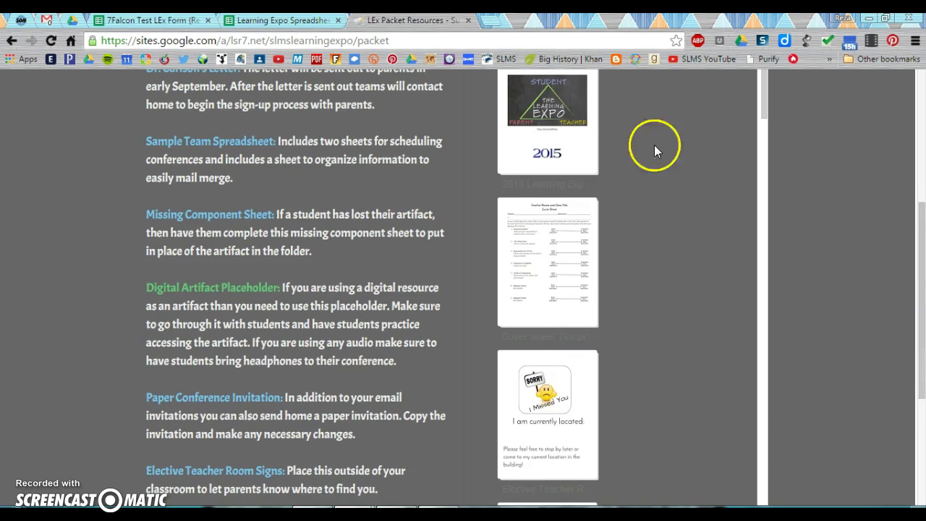
In Google Drive, open the Learning Expo (Parent-Teacher-Student Conferences) folder inside SLMS Staff Share and find the sample spreadsheet.
{"action": "left_click", "coordinate": [71, 20]}
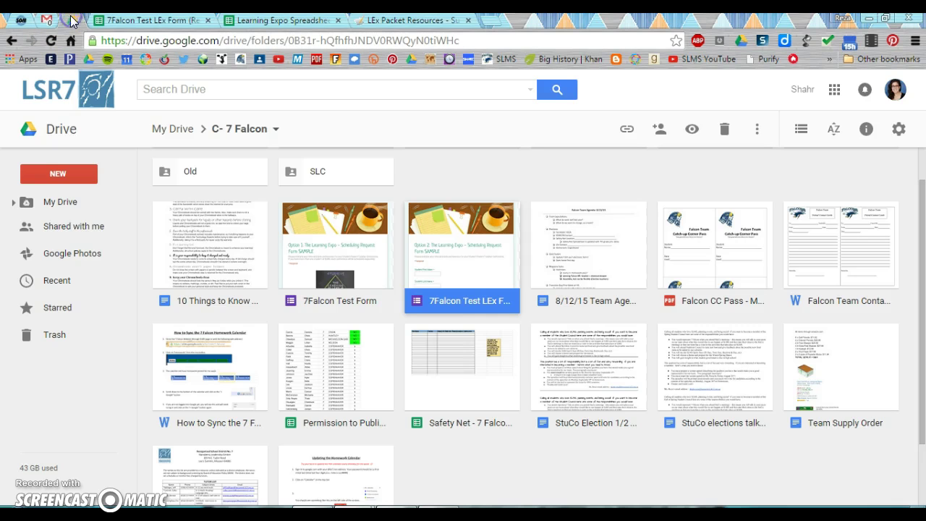
{"action": "left_click", "coordinate": [173, 131]}
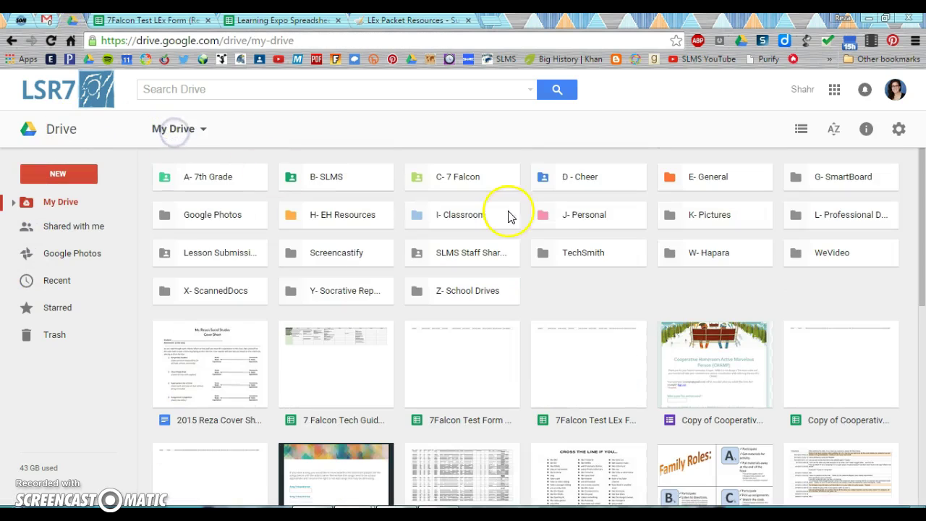
{"action": "double_click", "coordinate": [445, 257]}
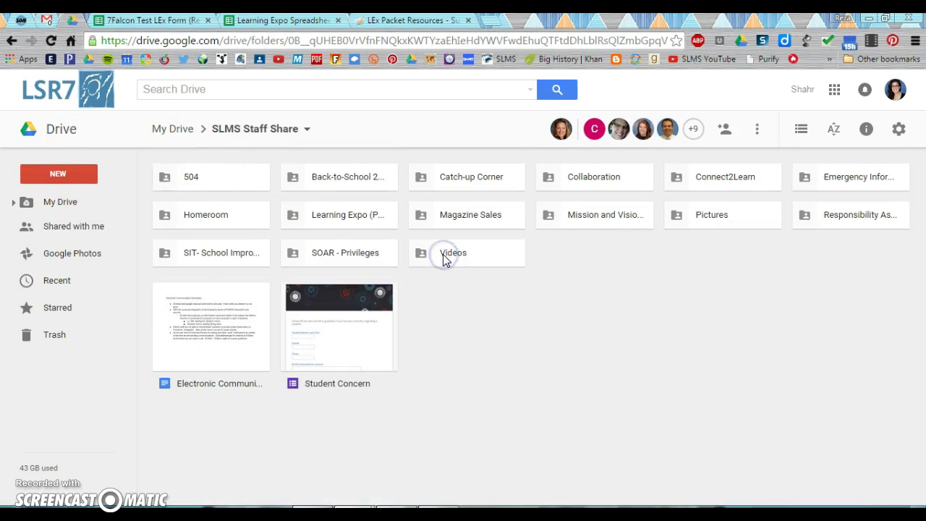
{"action": "left_click", "coordinate": [319, 216]}
{"action": "double_click", "coordinate": [319, 216]}
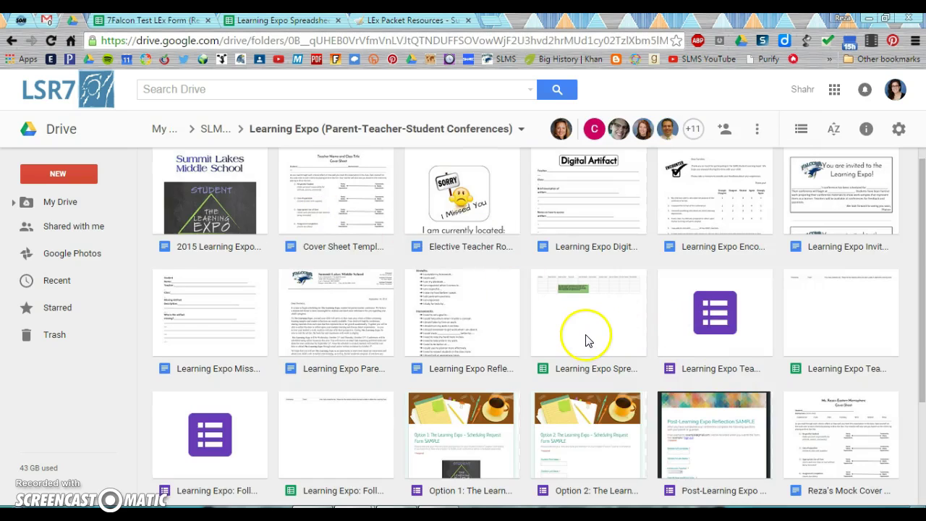
Make a copy of the Learning Expo Spreadsheet SAMPLE named 7Falcon Test and close the original spreadsheet.
{"action": "left_click", "coordinate": [276, 21]}
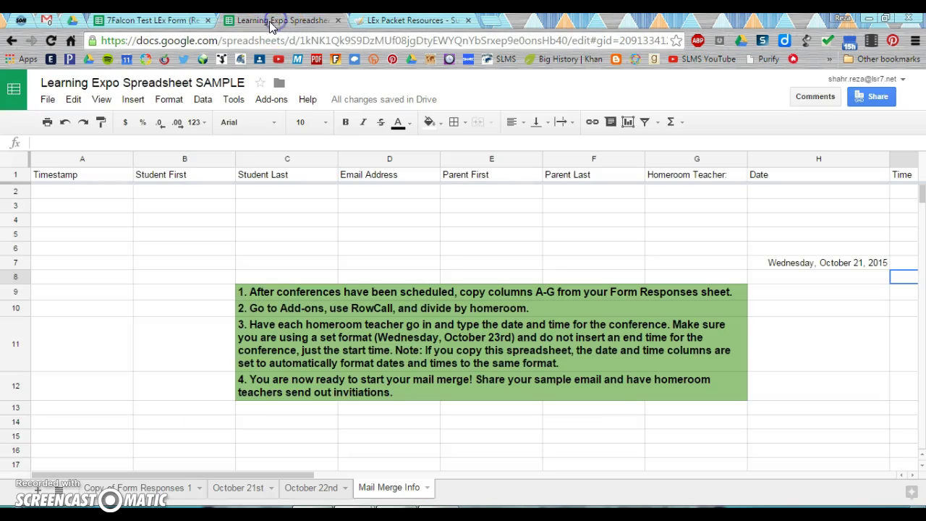
{"action": "left_click", "coordinate": [56, 99]}
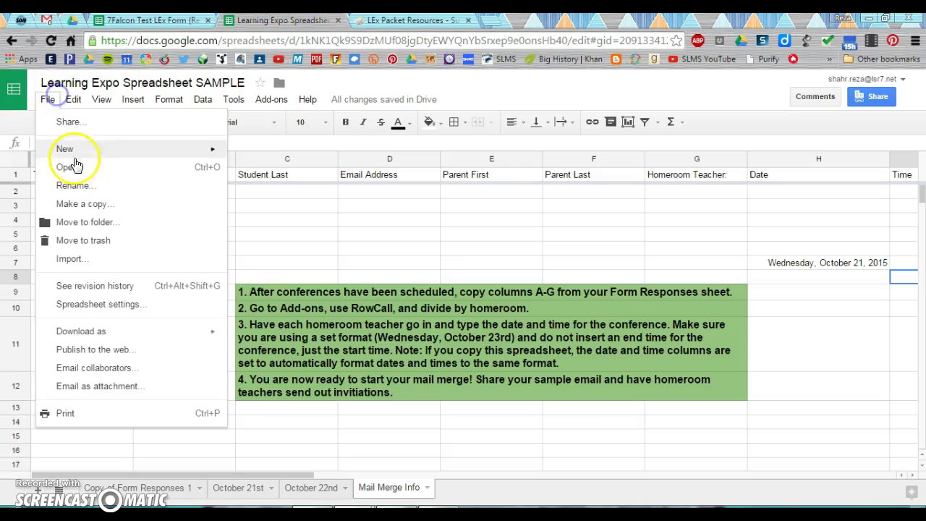
{"action": "left_click", "coordinate": [92, 206]}
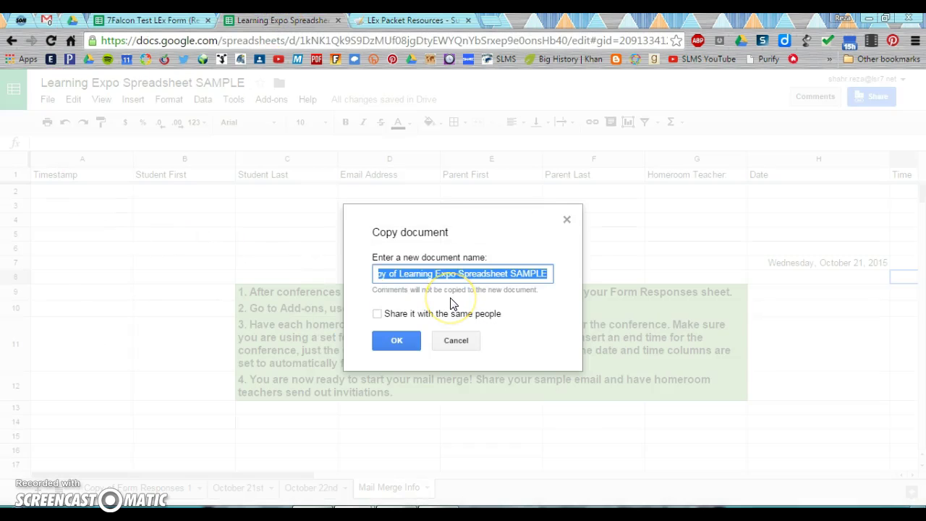
{"action": "type", "text": "7Fal"}
{"action": "left_click", "coordinate": [404, 341]}
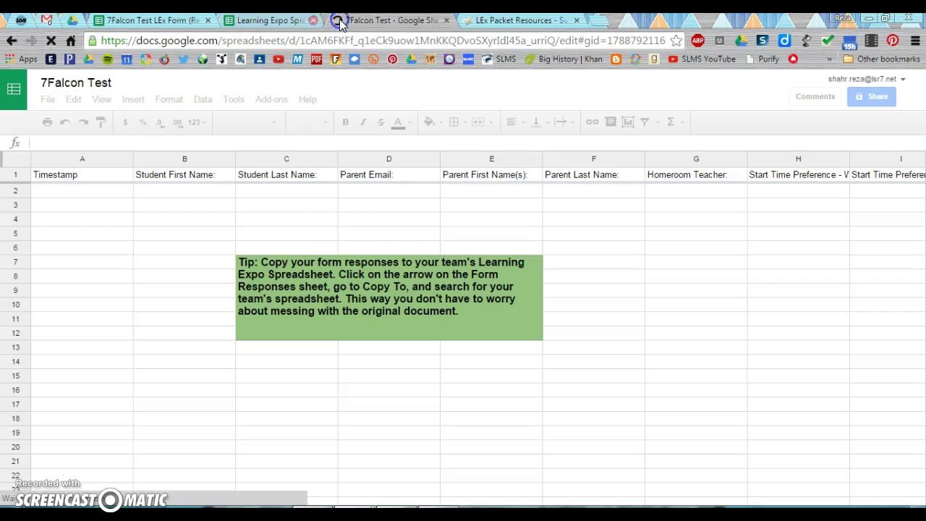
{"action": "left_click", "coordinate": [339, 20]}
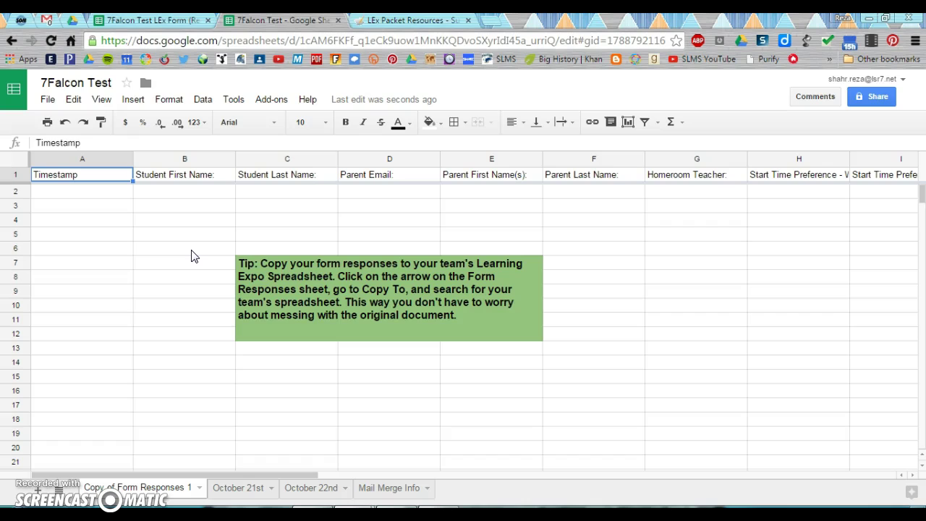
Open the worksheet copy dialog for Form Responses 1 in the responses spreadsheet, and cancel it without choosing a destination.
{"action": "left_click", "coordinate": [144, 21]}
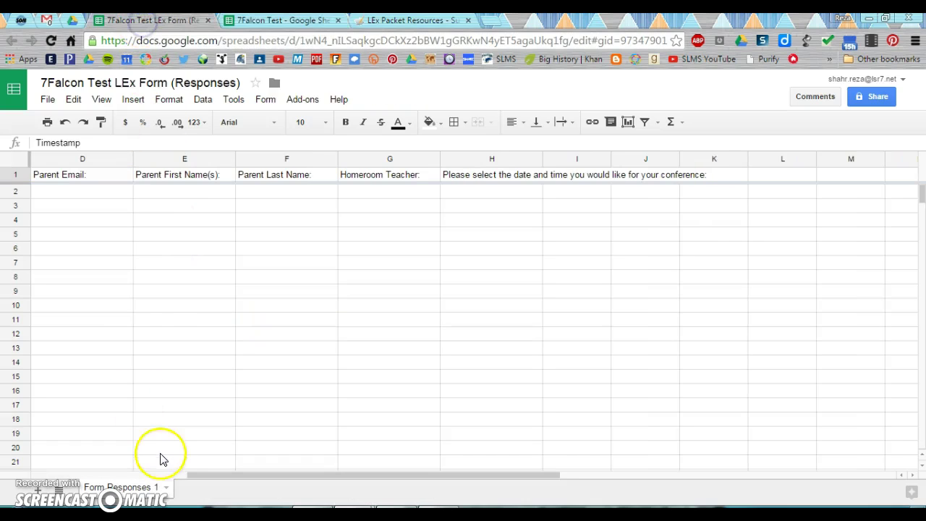
{"action": "left_click", "coordinate": [167, 489]}
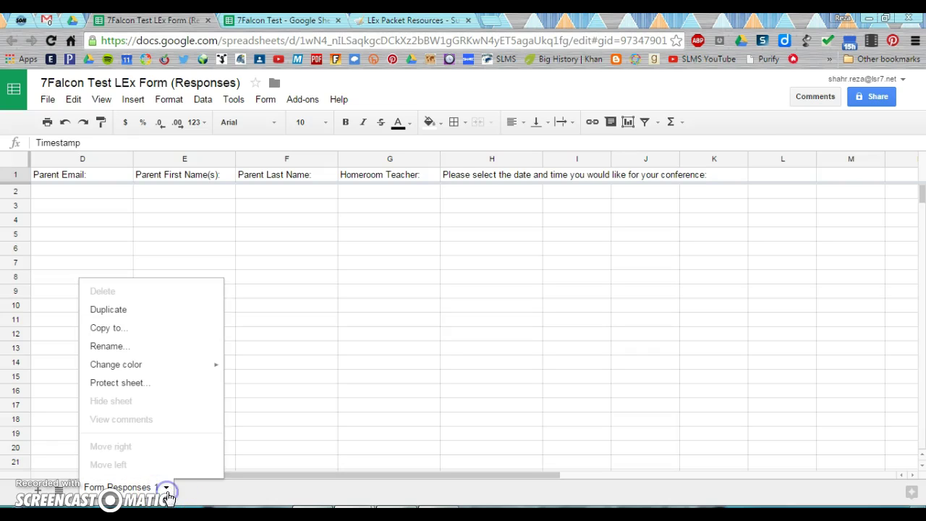
{"action": "left_click", "coordinate": [132, 330]}
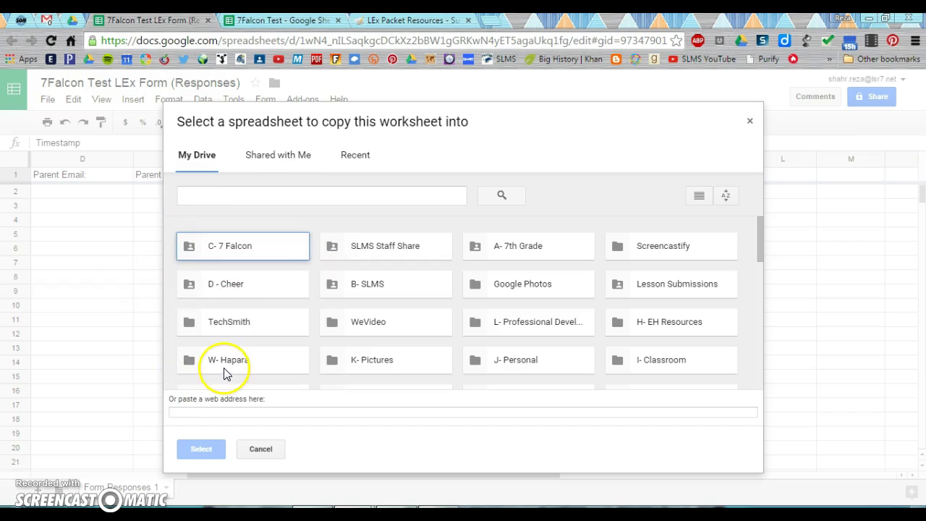
{"action": "left_click", "coordinate": [262, 448]}
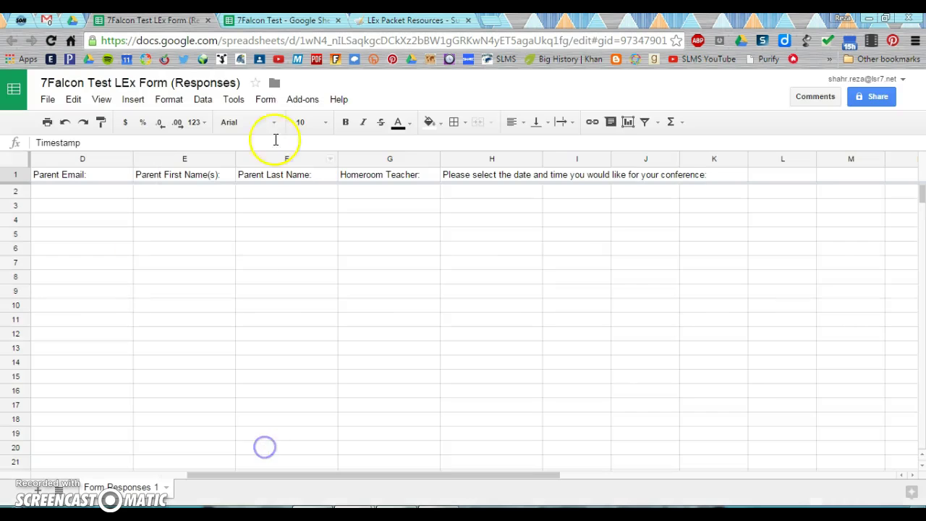
Review the October 21st and October 22nd schedule sheets in the 7Falcon Test spreadsheet, and return to the copied form responses sheet.
{"action": "left_click", "coordinate": [249, 20]}
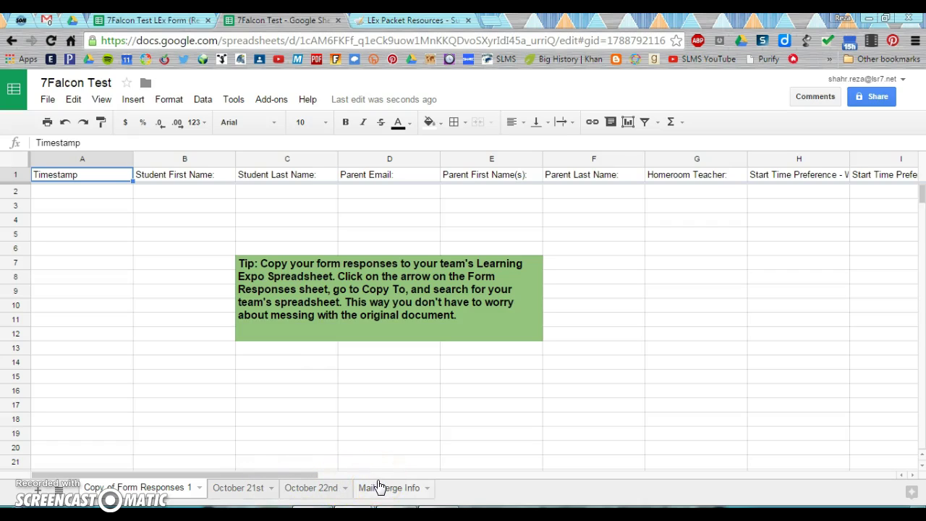
{"action": "left_click", "coordinate": [242, 490]}
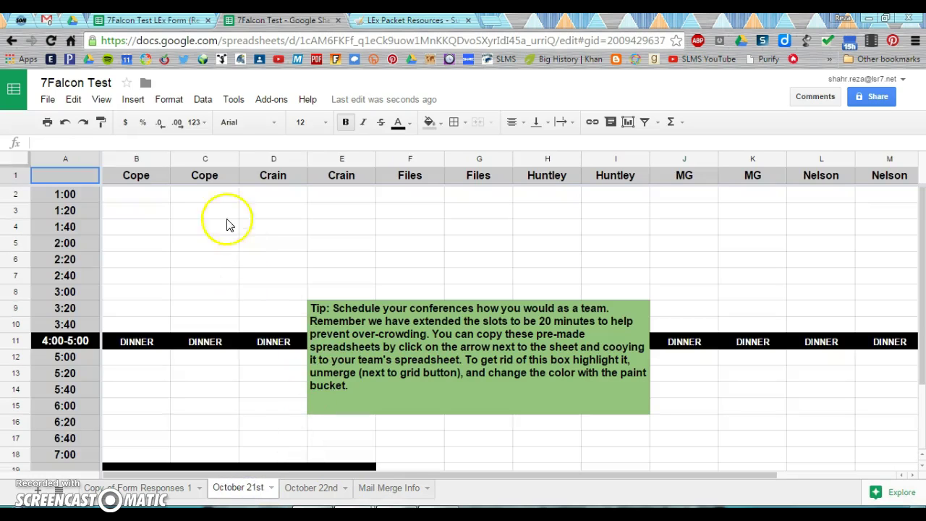
{"action": "left_click", "coordinate": [304, 490]}
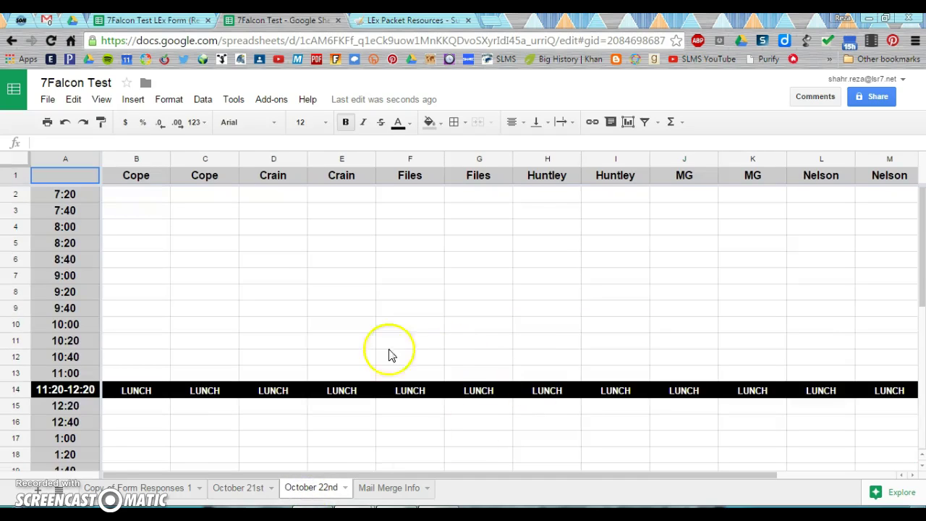
{"action": "left_click", "coordinate": [126, 487]}
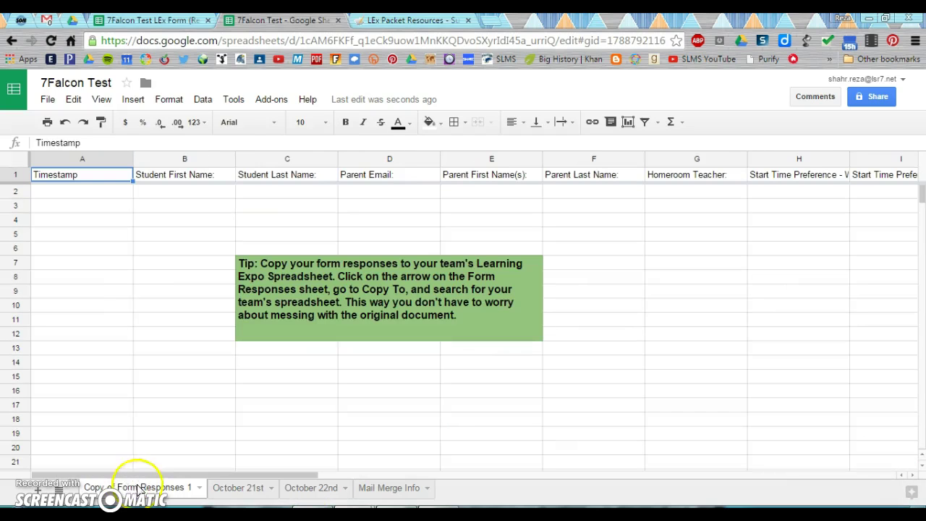
Set up the rowCall add-on to split the responses by the Homeroom Teacher column, and close it.
{"action": "left_click", "coordinate": [270, 99]}
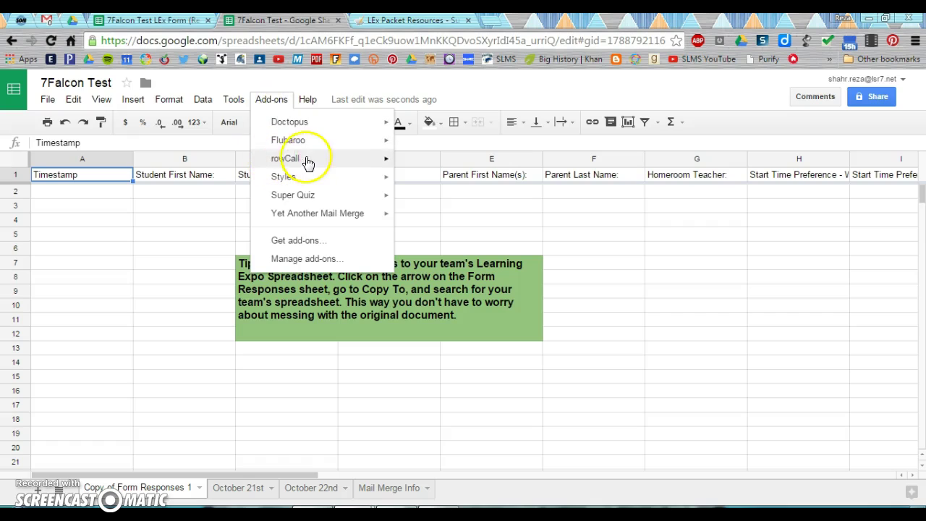
{"action": "mouse_move", "coordinate": [325, 159]}
{"action": "left_click", "coordinate": [426, 161]}
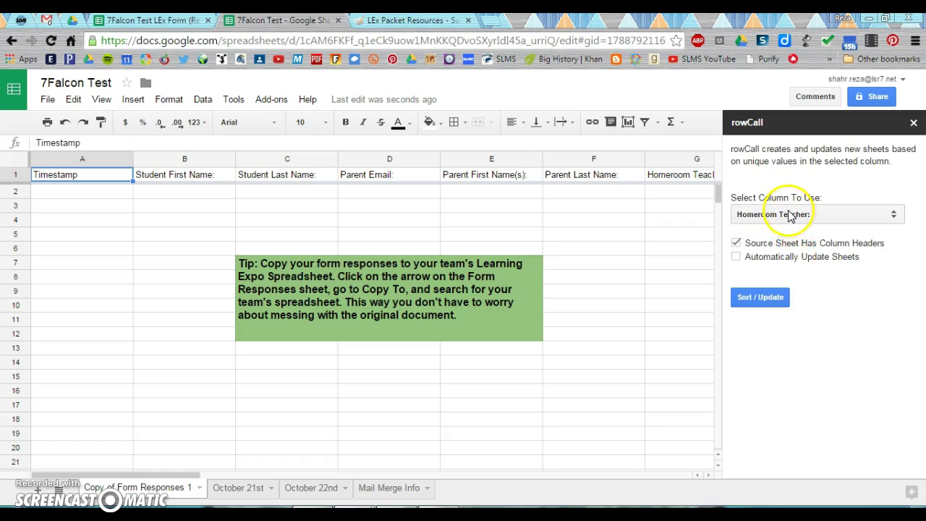
{"action": "left_click", "coordinate": [791, 215]}
{"action": "left_click", "coordinate": [769, 287]}
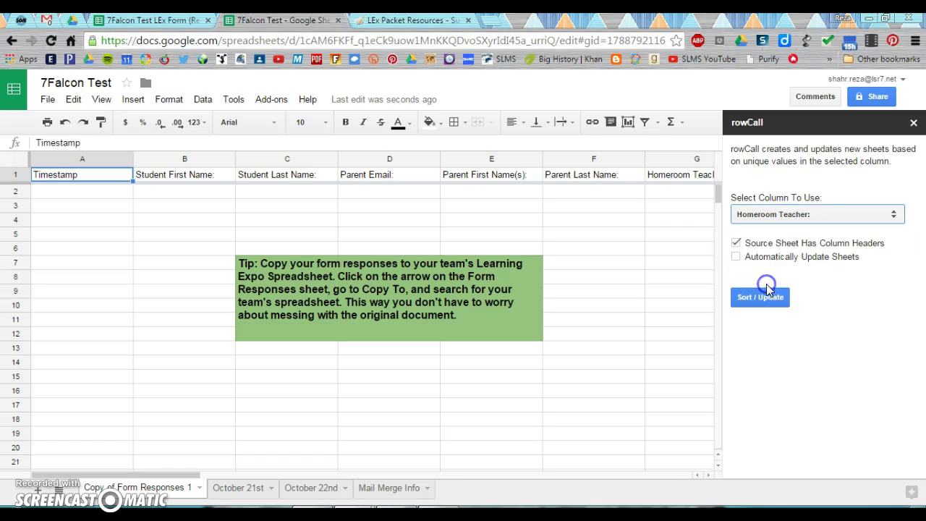
{"action": "left_click", "coordinate": [754, 304]}
{"action": "left_click", "coordinate": [914, 125]}
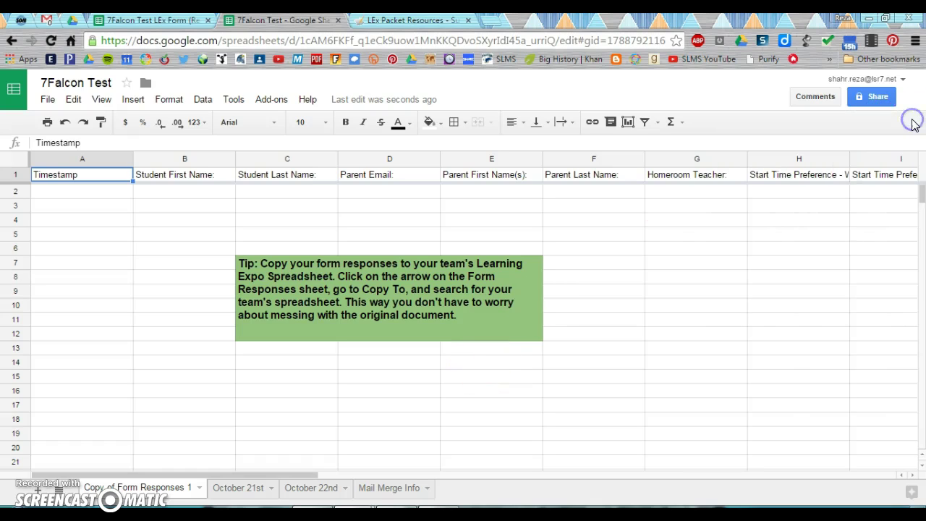
Look over the layout of both October conference day sheets again, ending on the Copy of Form Responses 1 sheet.
{"action": "left_click", "coordinate": [234, 488]}
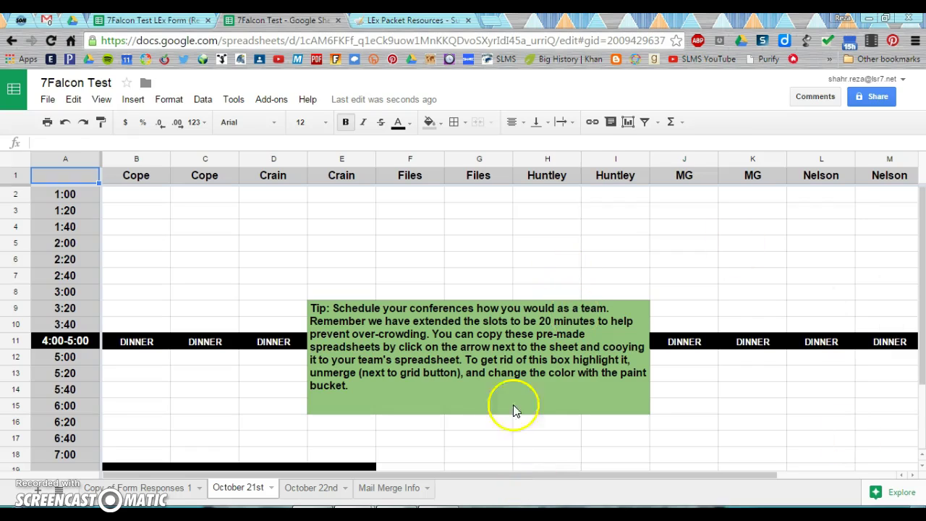
{"action": "left_click", "coordinate": [319, 488]}
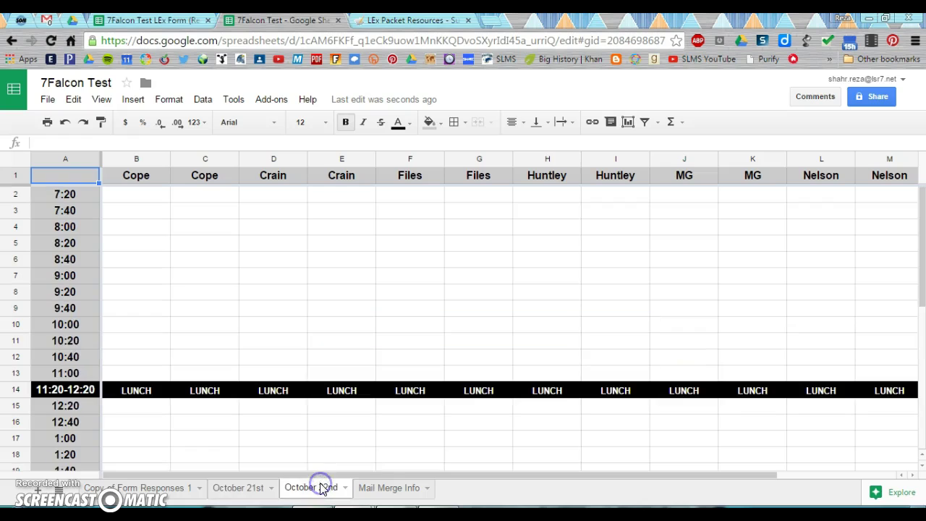
{"action": "left_click", "coordinate": [161, 490]}
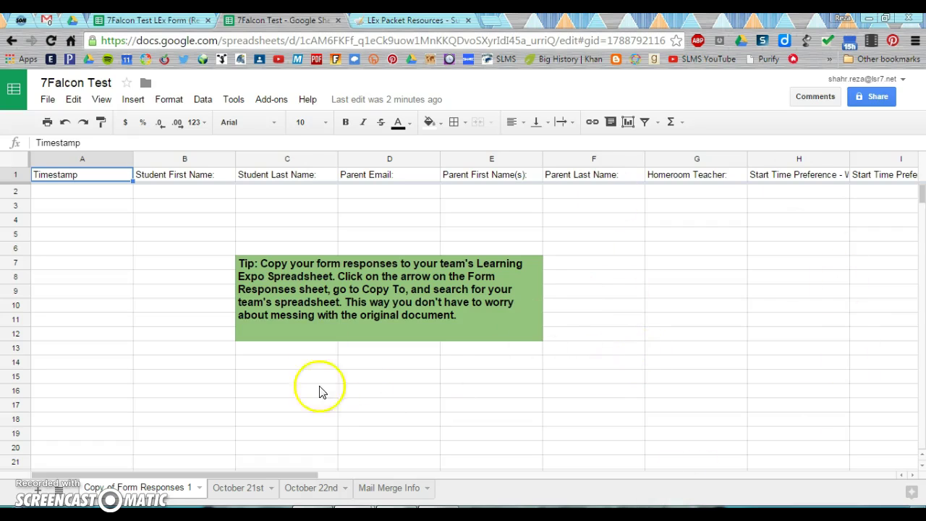
Compare the column headers in the form responses spreadsheet with the merge tags in the Official Conference Time draft in Gmail.
{"action": "left_click", "coordinate": [174, 25]}
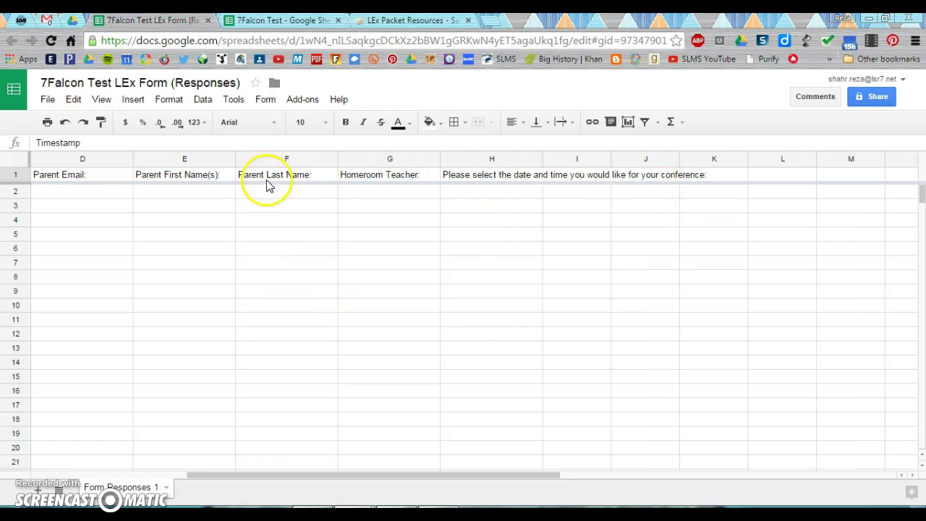
{"action": "left_click_drag", "start_coordinate": [308, 476], "coordinate": [153, 480]}
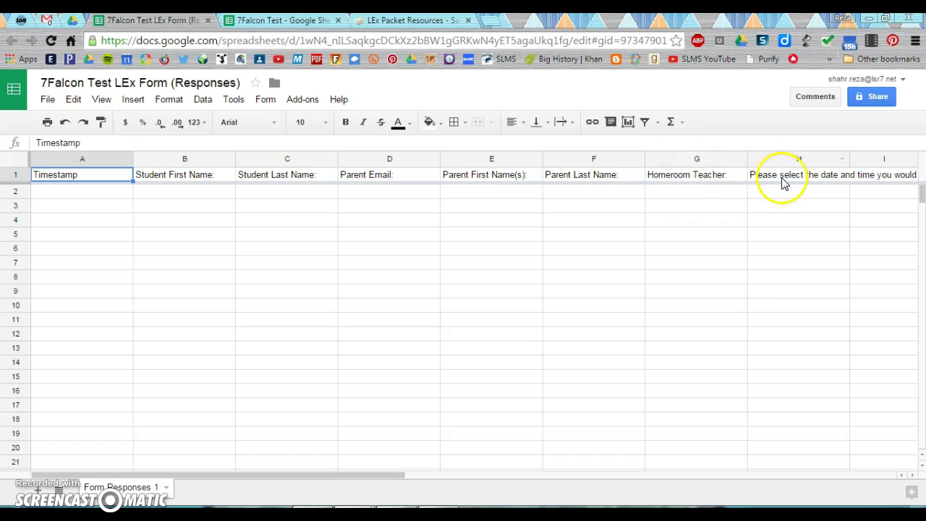
{"action": "left_click", "coordinate": [48, 24]}
{"action": "left_click", "coordinate": [369, 190]}
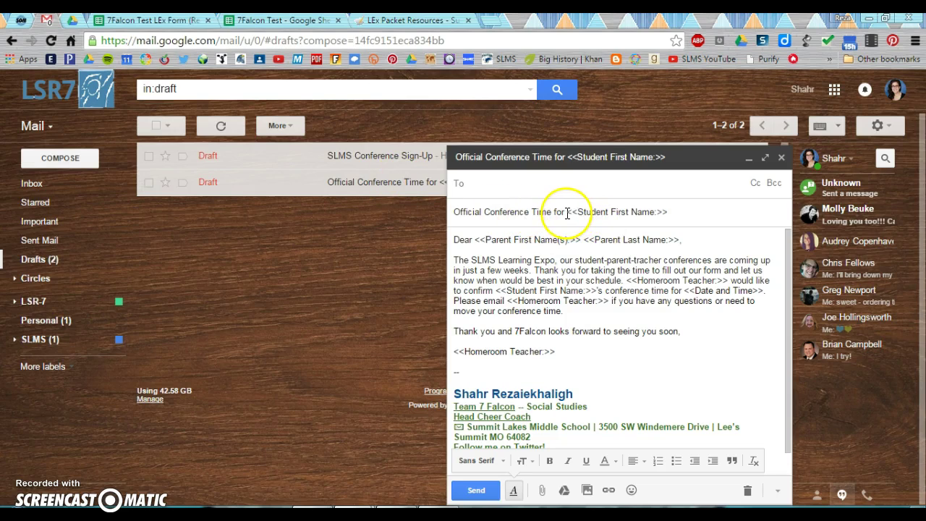
{"action": "left_click_drag", "start_coordinate": [568, 212], "coordinate": [576, 211]}
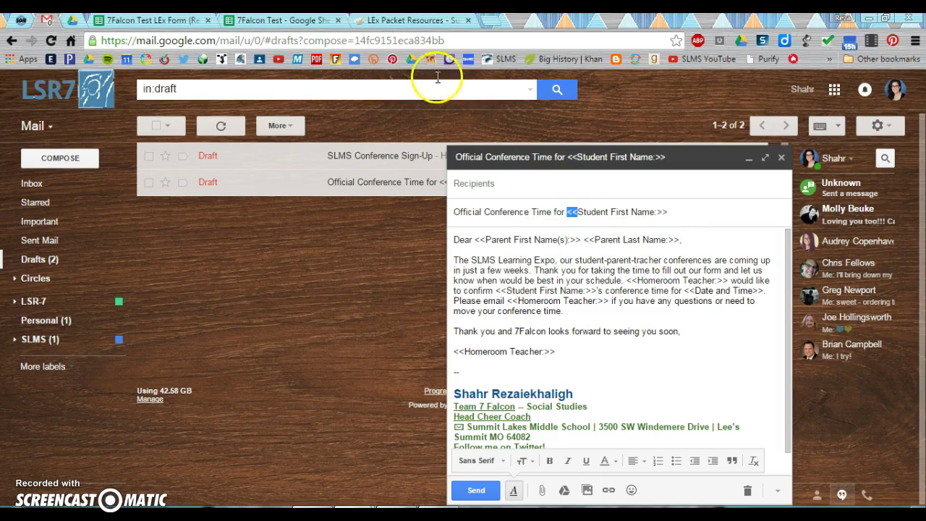
{"action": "left_click", "coordinate": [181, 20]}
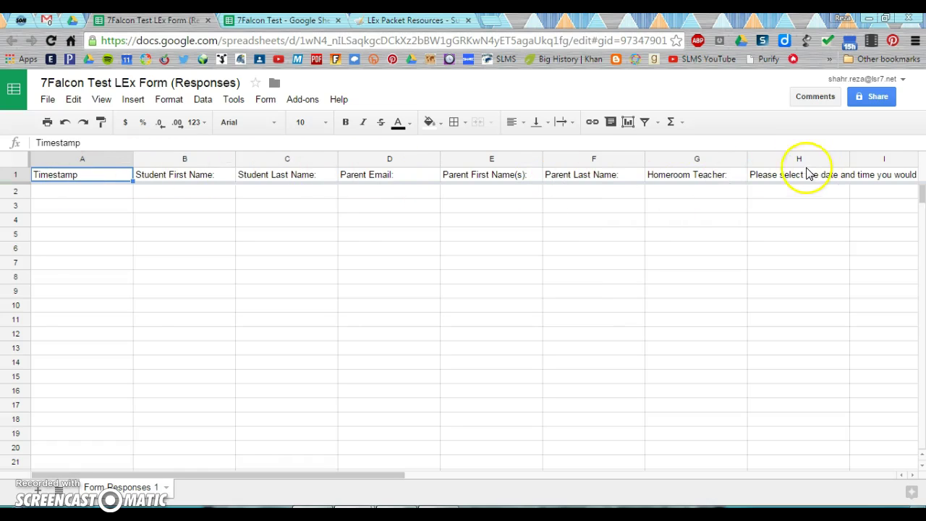
{"action": "left_click", "coordinate": [49, 23]}
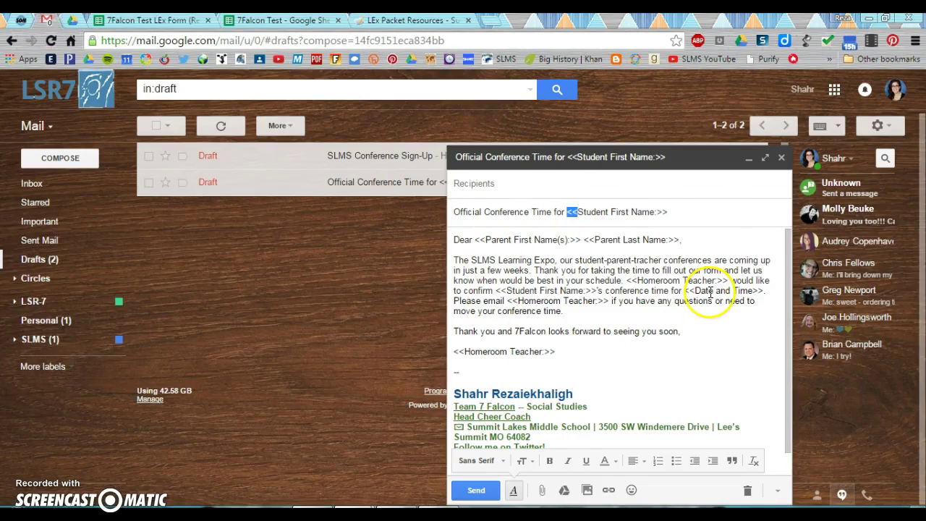
Replace the conference question header in cell H1 of the form responses spreadsheet with "Date and Time".
{"action": "left_click", "coordinate": [168, 20]}
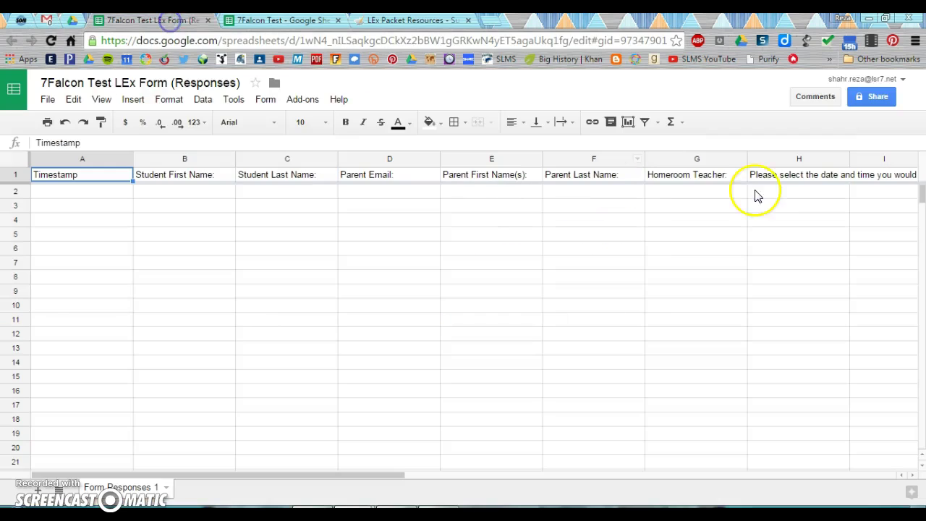
{"action": "left_click", "coordinate": [778, 185]}
{"action": "double_click", "coordinate": [778, 183]}
{"action": "key", "text": "ctrl+a"}
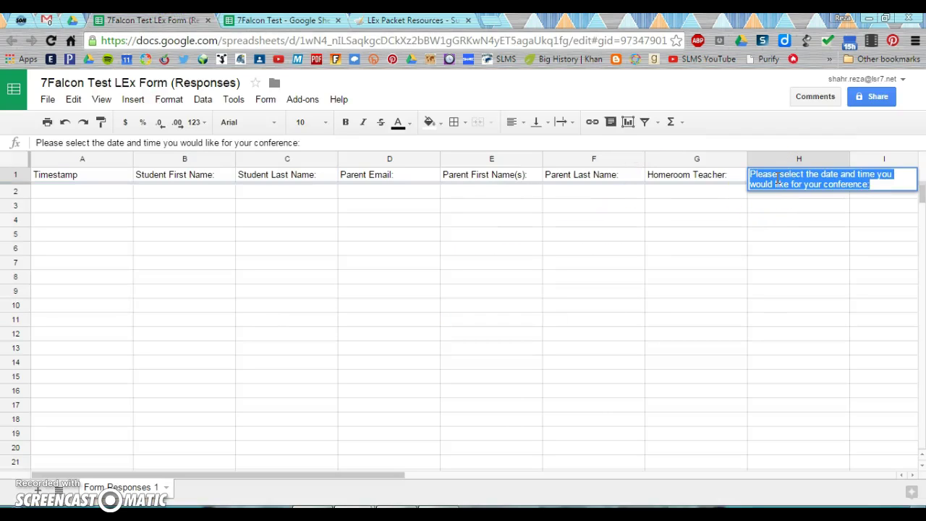
{"action": "type", "text": "da"}
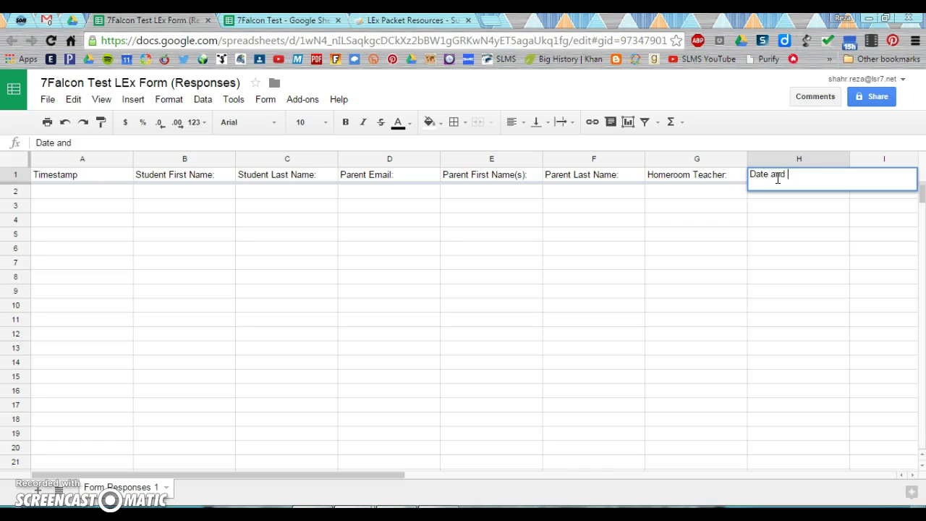
{"action": "left_click", "coordinate": [676, 293]}
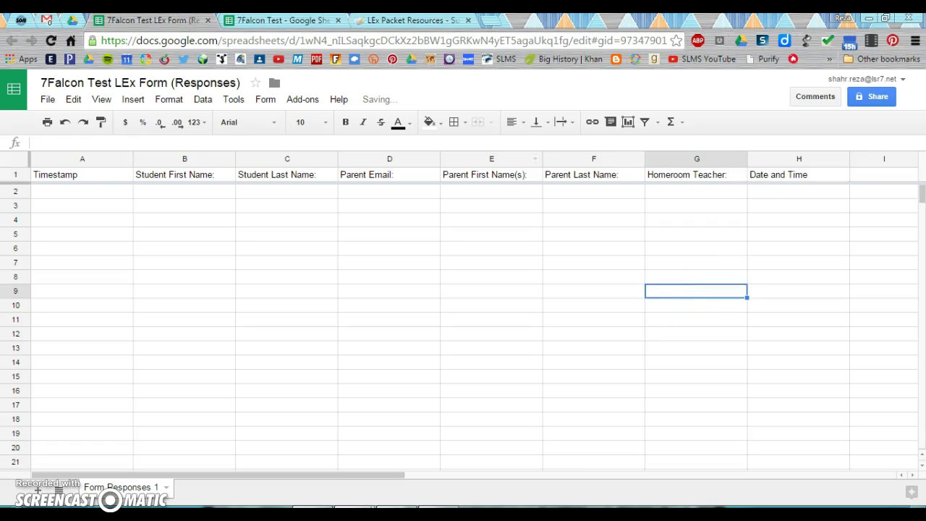
Check the Gmail draft's merge tags against the response headers, and read the Mail Merge Info instructions in the 7Falcon Test spreadsheet.
{"action": "left_click", "coordinate": [45, 20]}
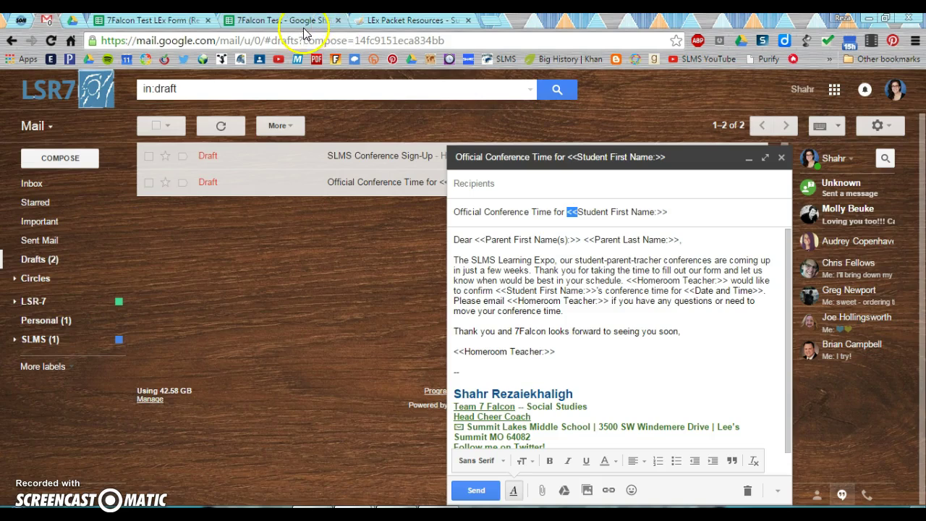
{"action": "left_click", "coordinate": [167, 20]}
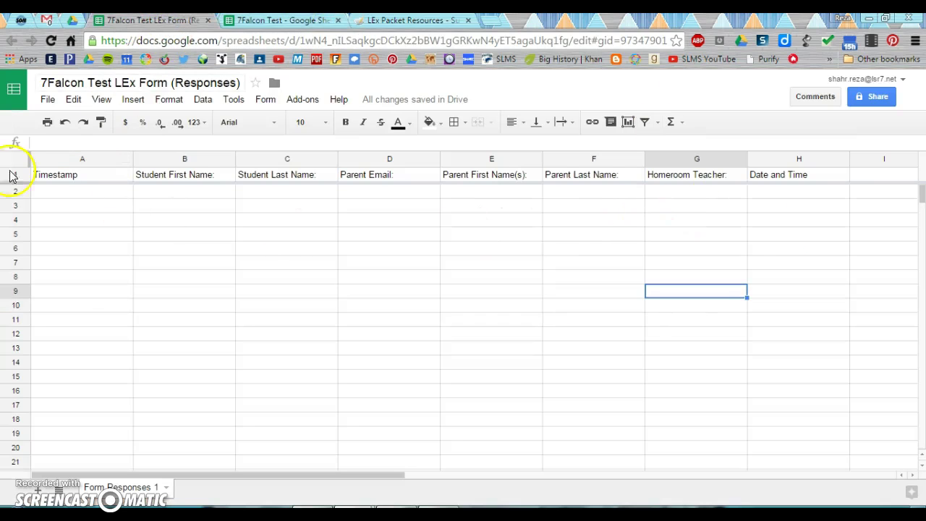
{"action": "left_click", "coordinate": [293, 20]}
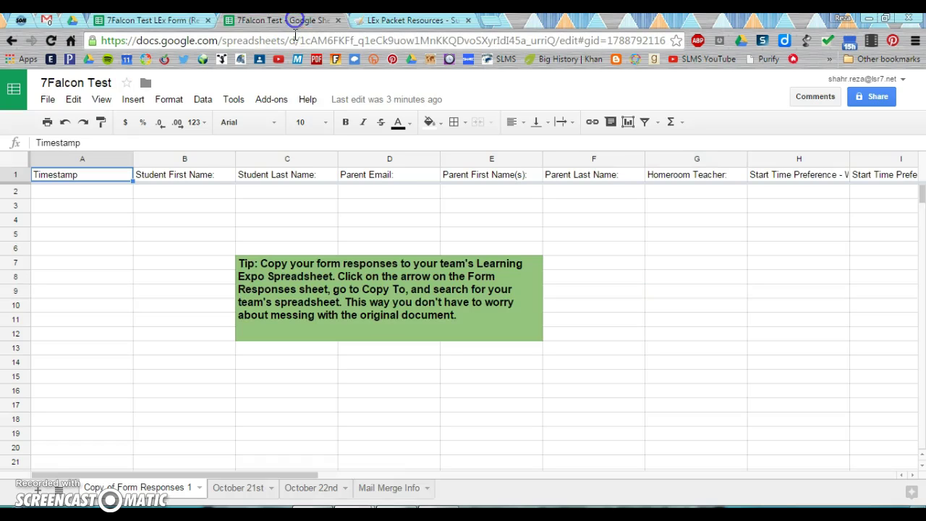
{"action": "left_click", "coordinate": [387, 488]}
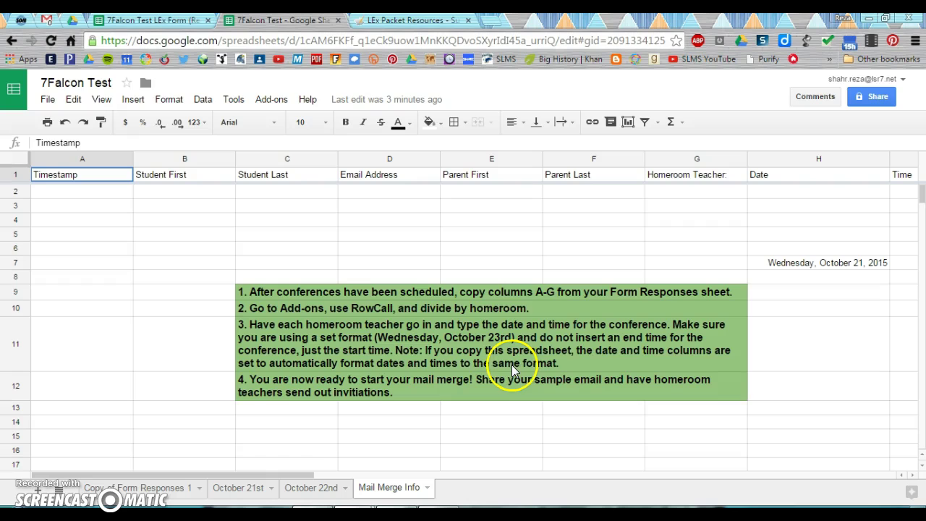
Start Yet Another Mail Merge with the Official Conference Time draft selected, and cancel without sending the emails.
{"action": "left_click", "coordinate": [272, 101]}
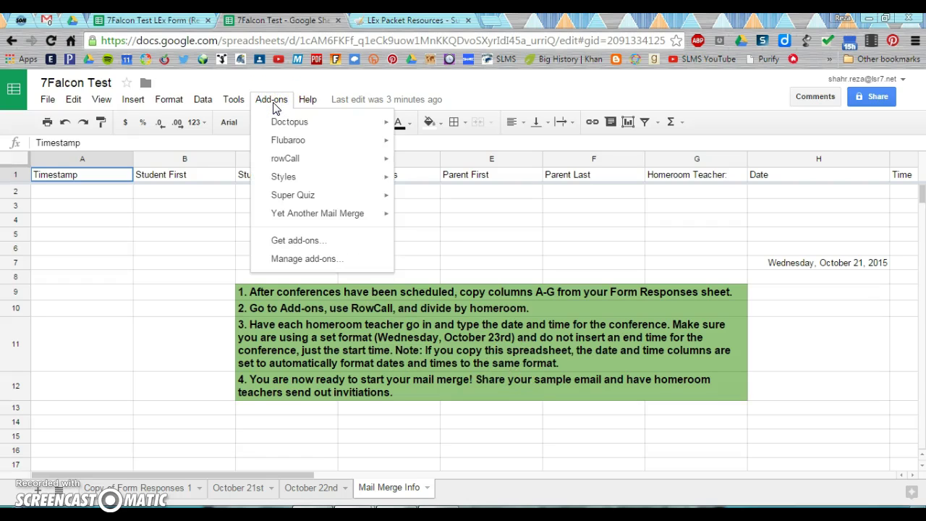
{"action": "mouse_move", "coordinate": [300, 219]}
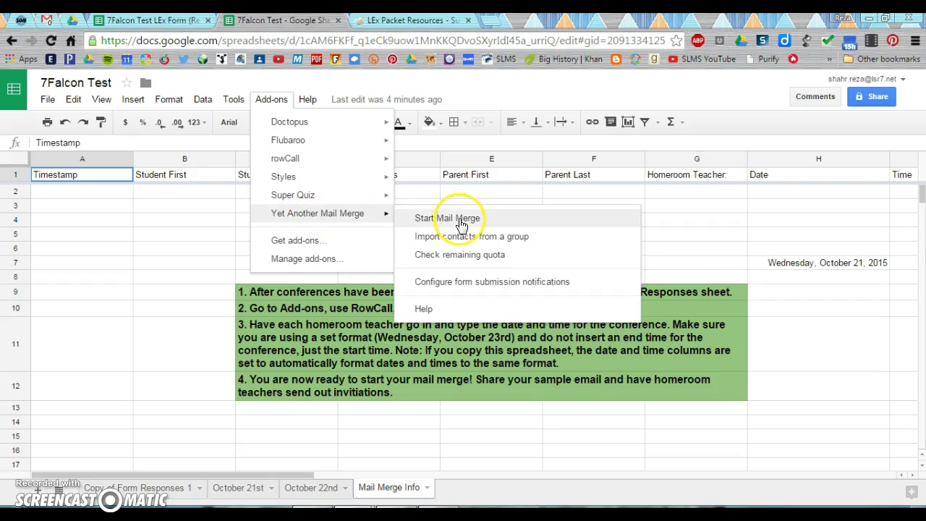
{"action": "left_click", "coordinate": [464, 226]}
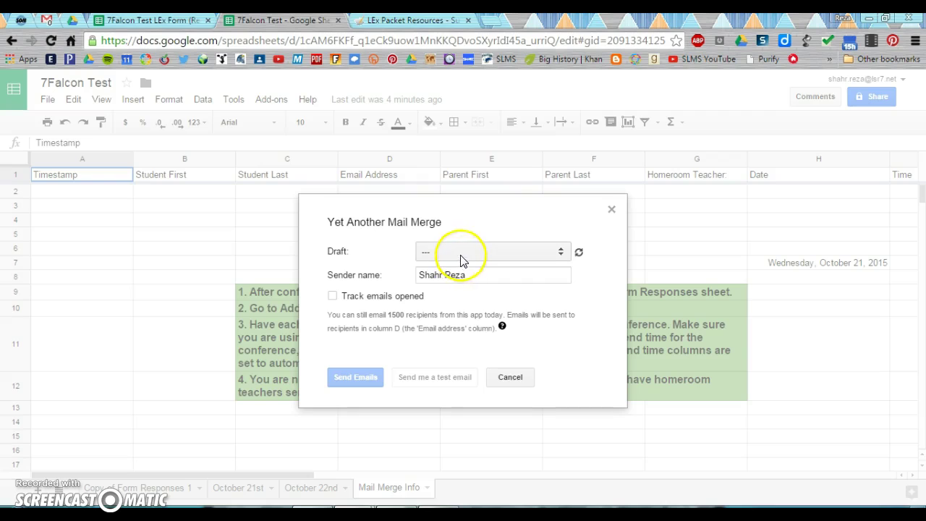
{"action": "left_click", "coordinate": [459, 254]}
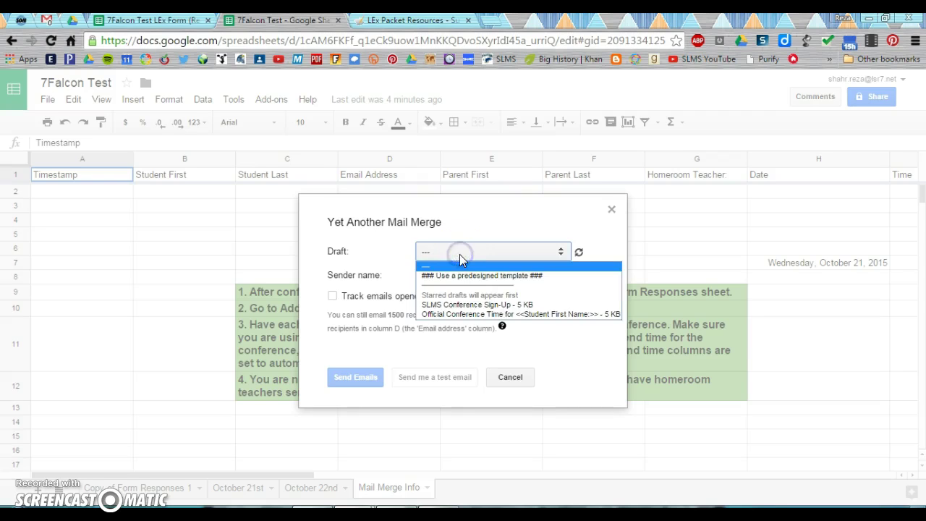
{"action": "left_click", "coordinate": [449, 315]}
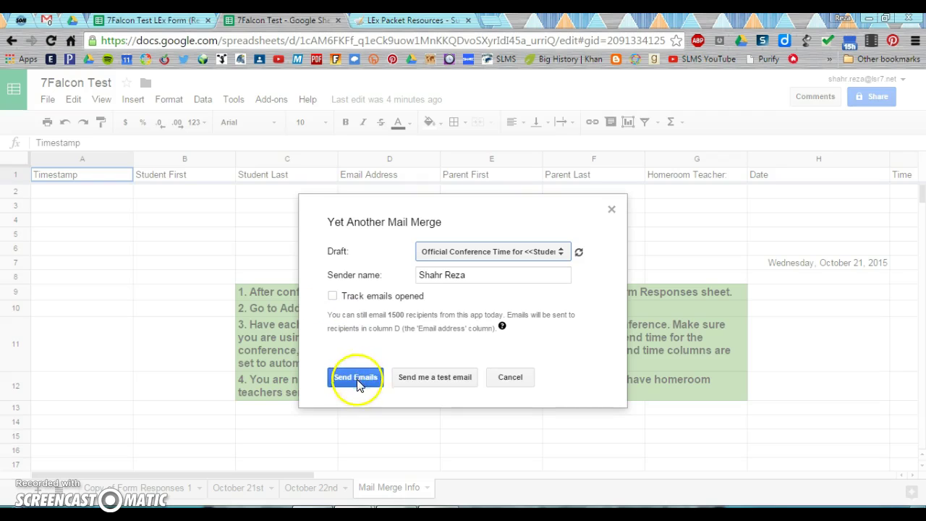
{"action": "left_click", "coordinate": [510, 378]}
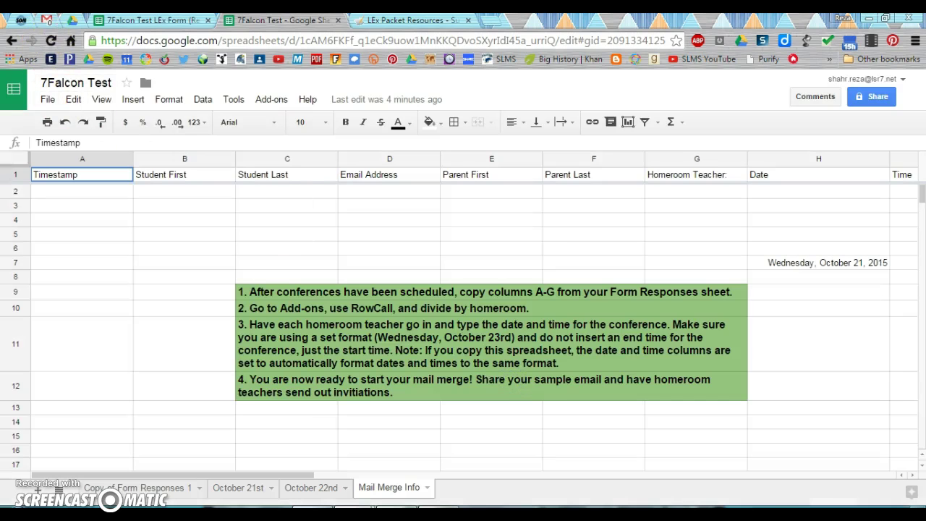
Search Gmail for "mail merger", minimize the Official Conference Time draft, and open the first MAIL MERGE TEST message to read the merged email.
{"action": "left_click", "coordinate": [47, 24]}
{"action": "triple_click", "coordinate": [297, 88]}
{"action": "type", "text": "mail "}
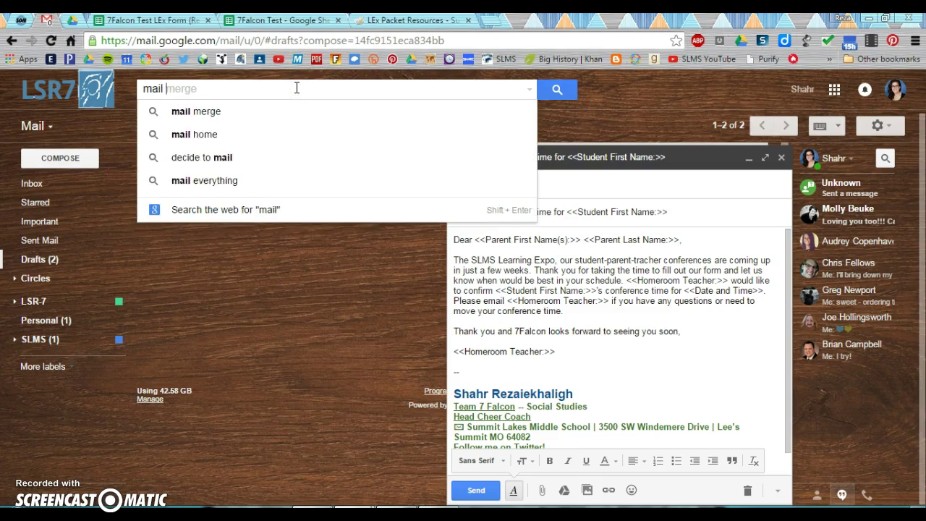
{"action": "type", "text": "merger"}
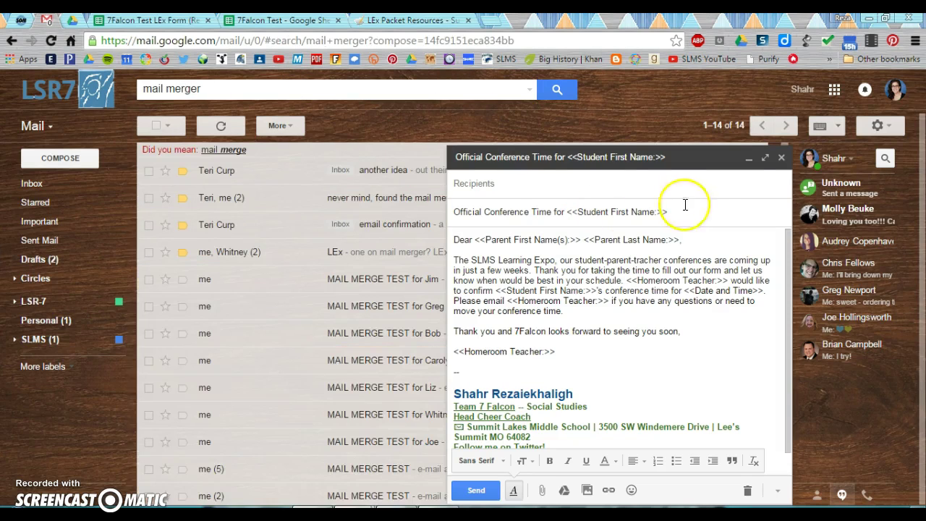
{"action": "left_click", "coordinate": [749, 155]}
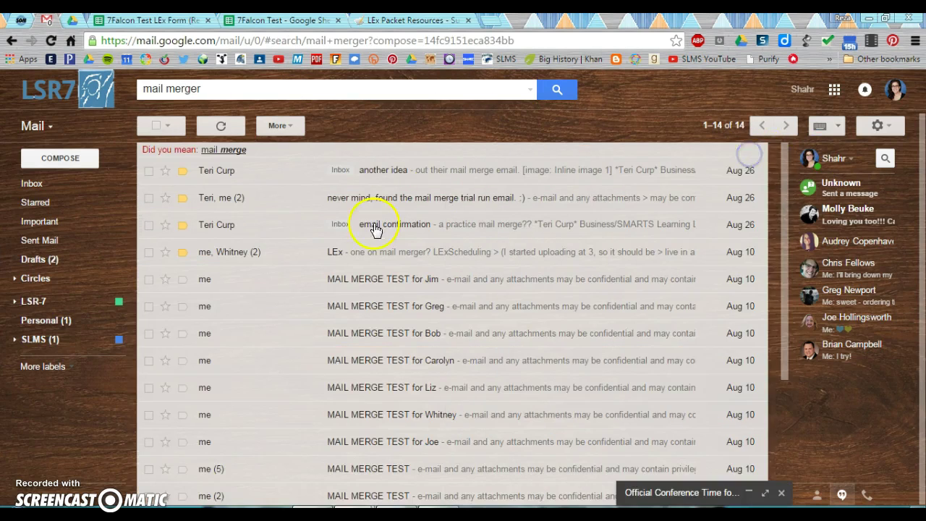
{"action": "left_click", "coordinate": [370, 279]}
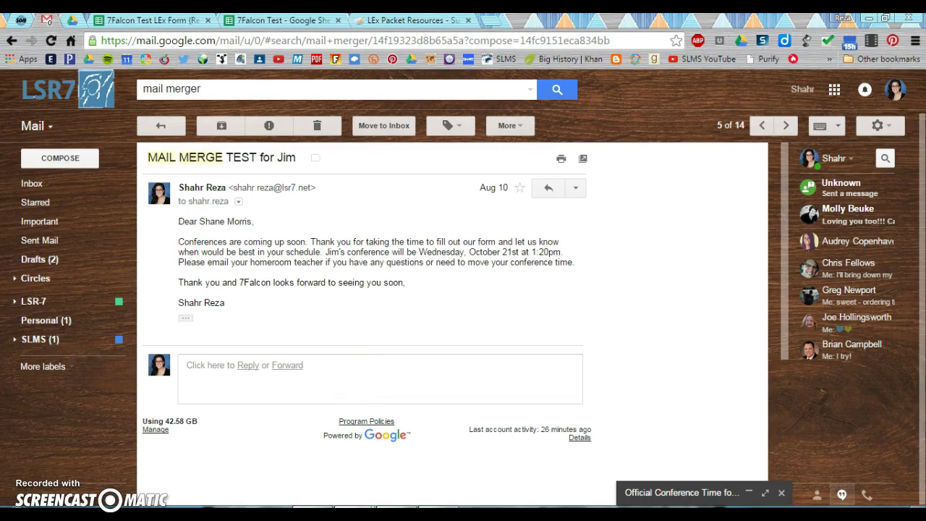
Return to the 7Falcon Test spreadsheet in Google Sheets and view the October 22nd and October 21st schedule sheets.
{"action": "left_click", "coordinate": [284, 22]}
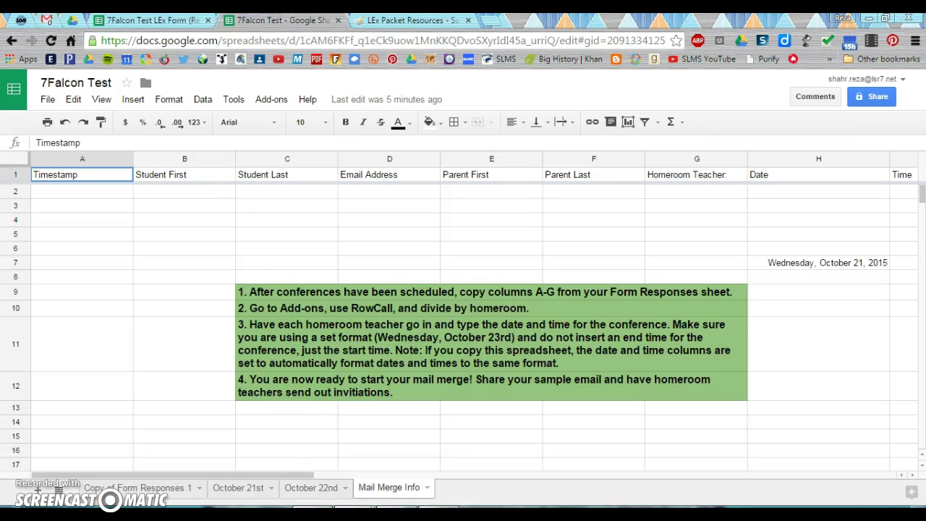
{"action": "left_click", "coordinate": [300, 488]}
{"action": "left_click", "coordinate": [238, 489]}
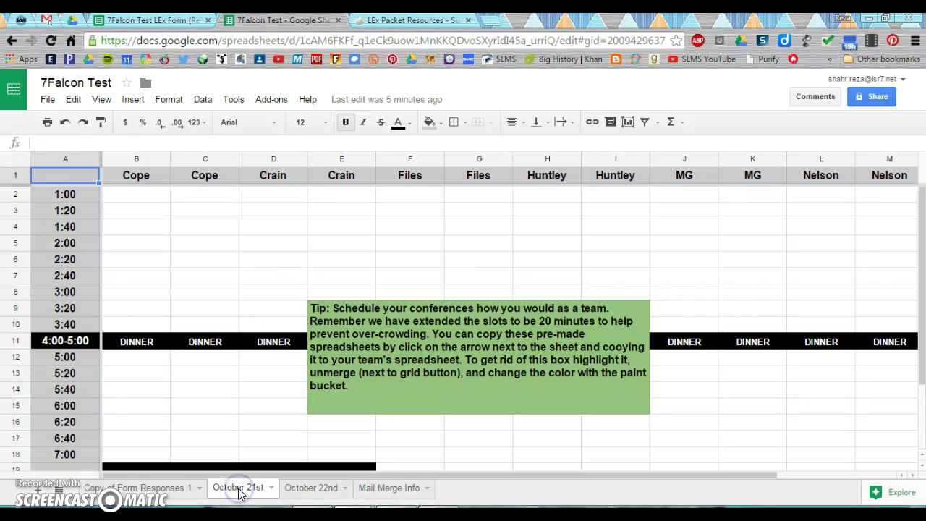